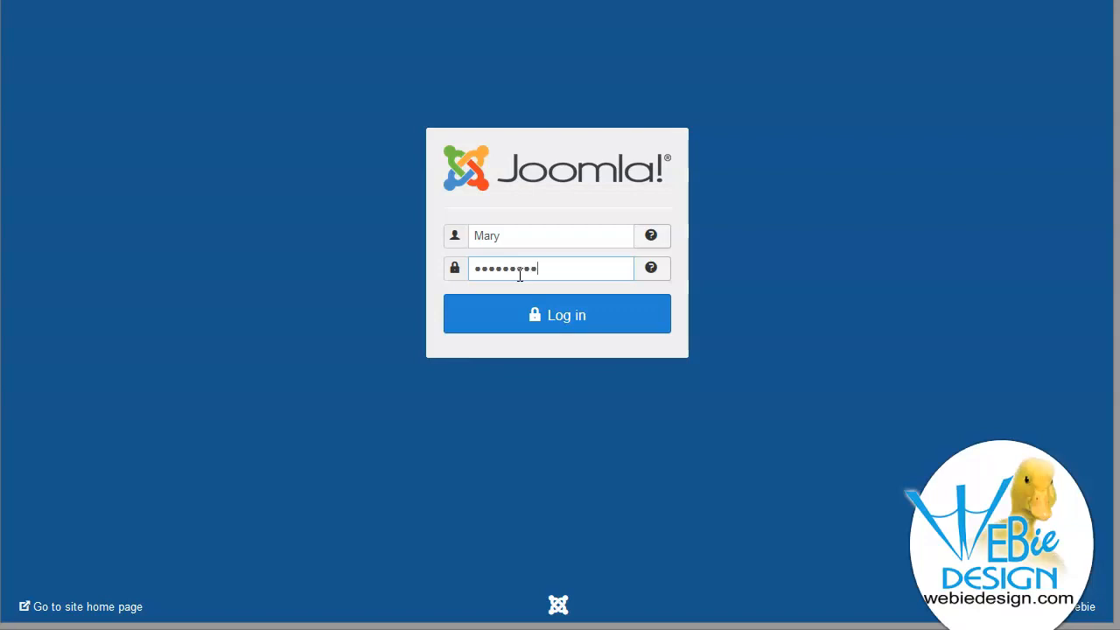
# Log in to the Joomla administrator and dismiss the PHP version error on the control panel
pyautogui.click(590, 322)
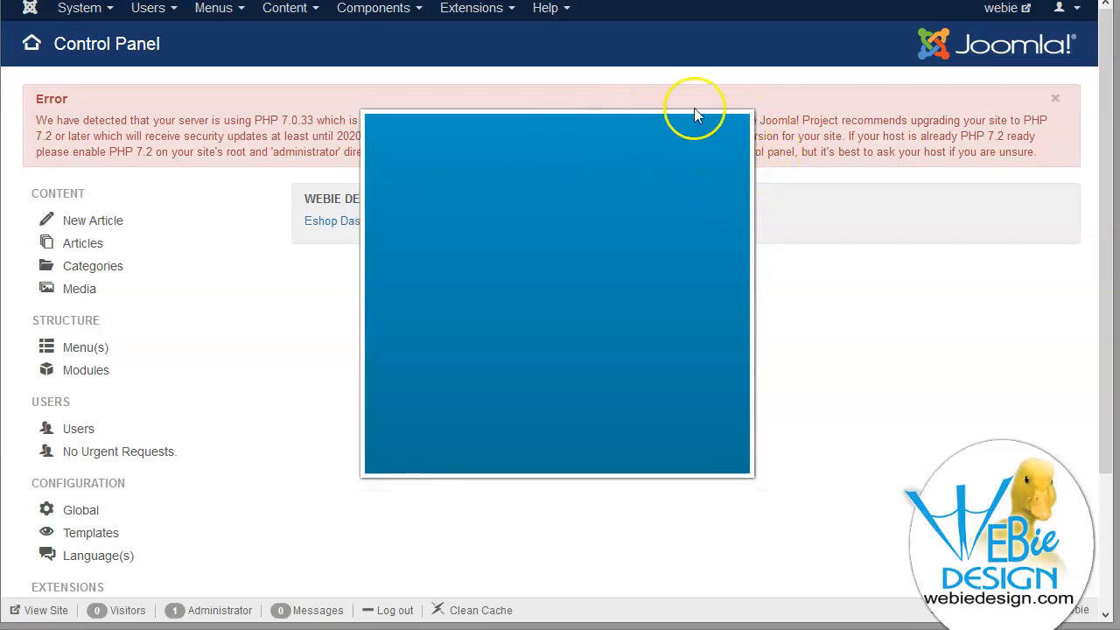
pyautogui.click(1056, 99)
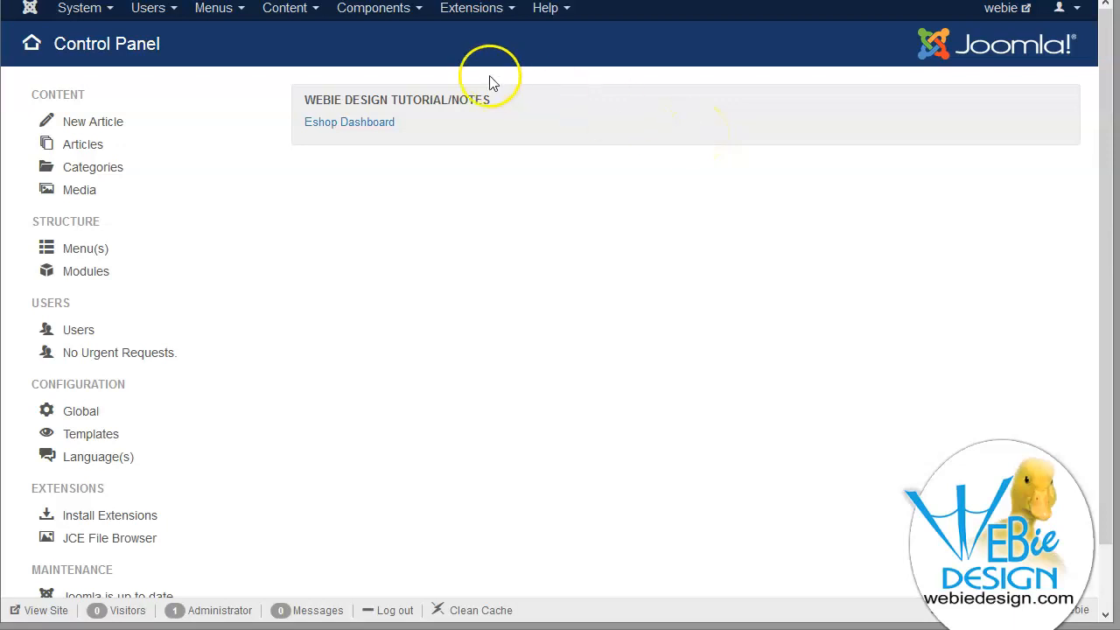
# Open the Eshop Dashboard
pyautogui.click(391, 10)
pyautogui.click(363, 78)
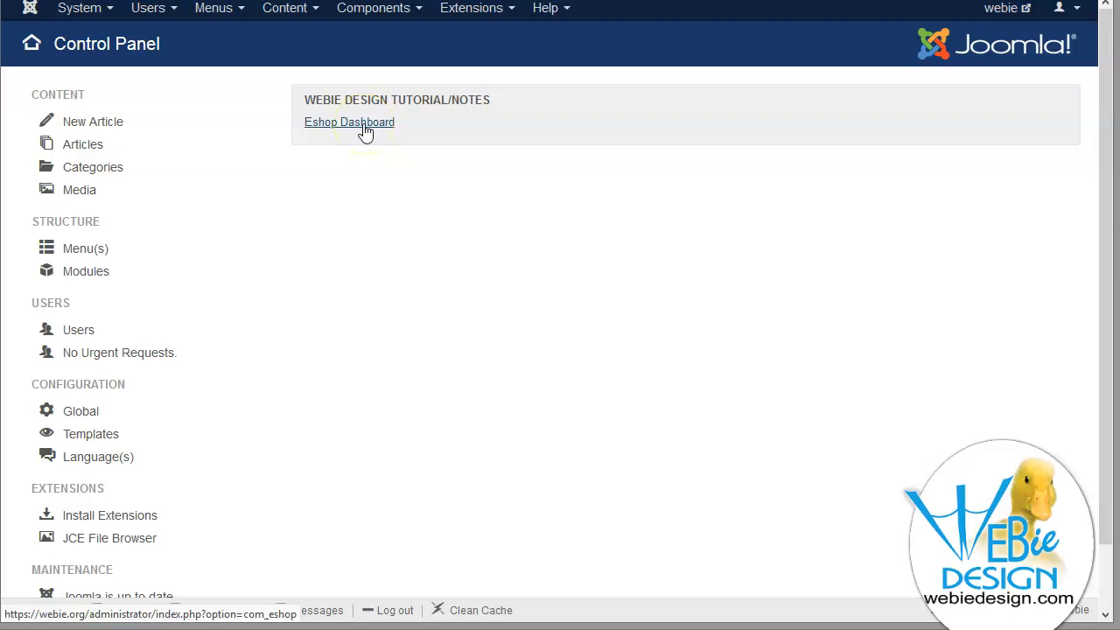
pyautogui.click(366, 130)
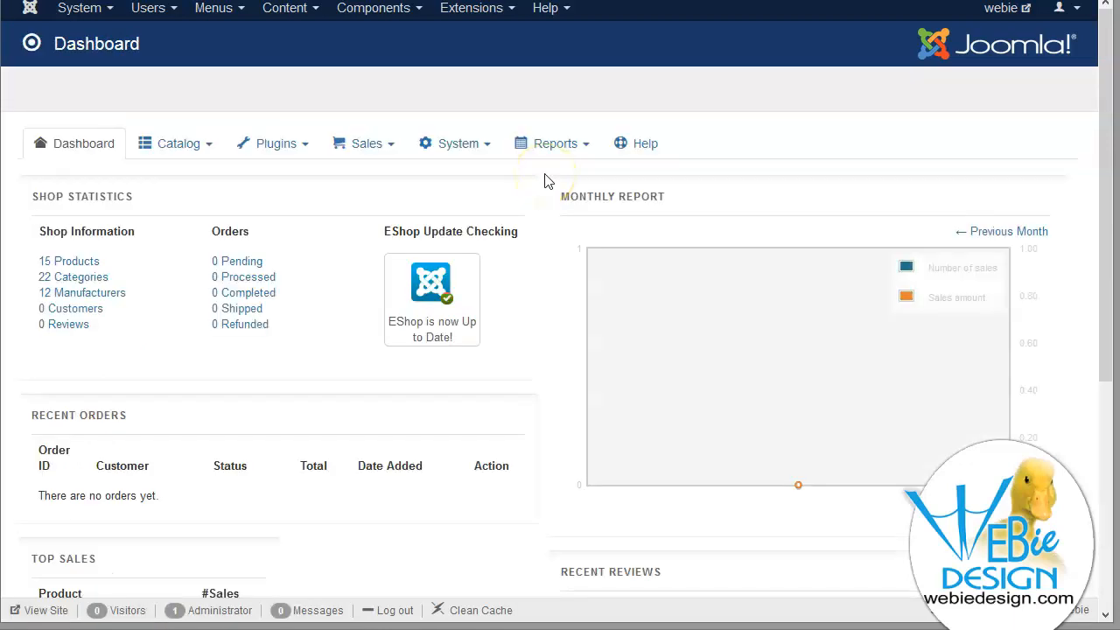
pyautogui.moveTo(168, 144)
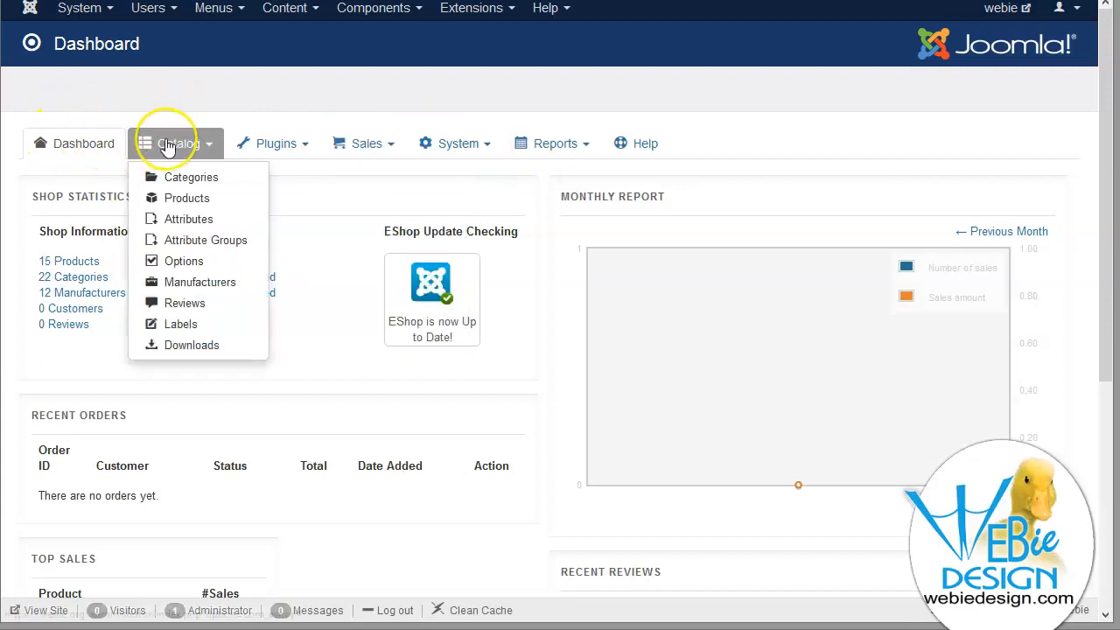
pyautogui.moveTo(453, 147)
pyautogui.moveTo(588, 153)
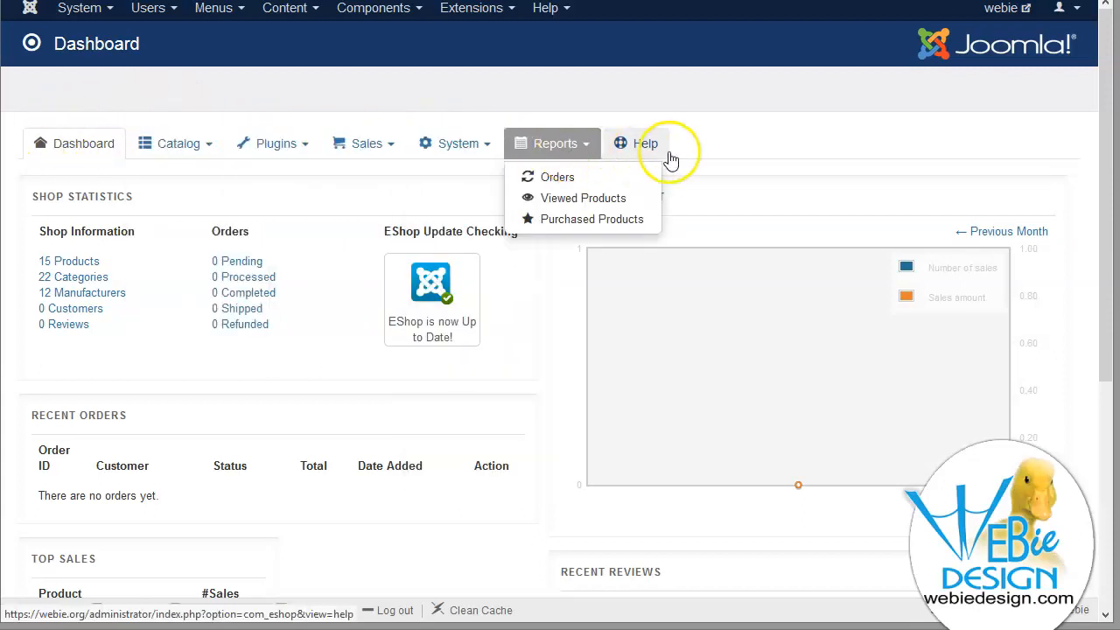
pyautogui.click(664, 96)
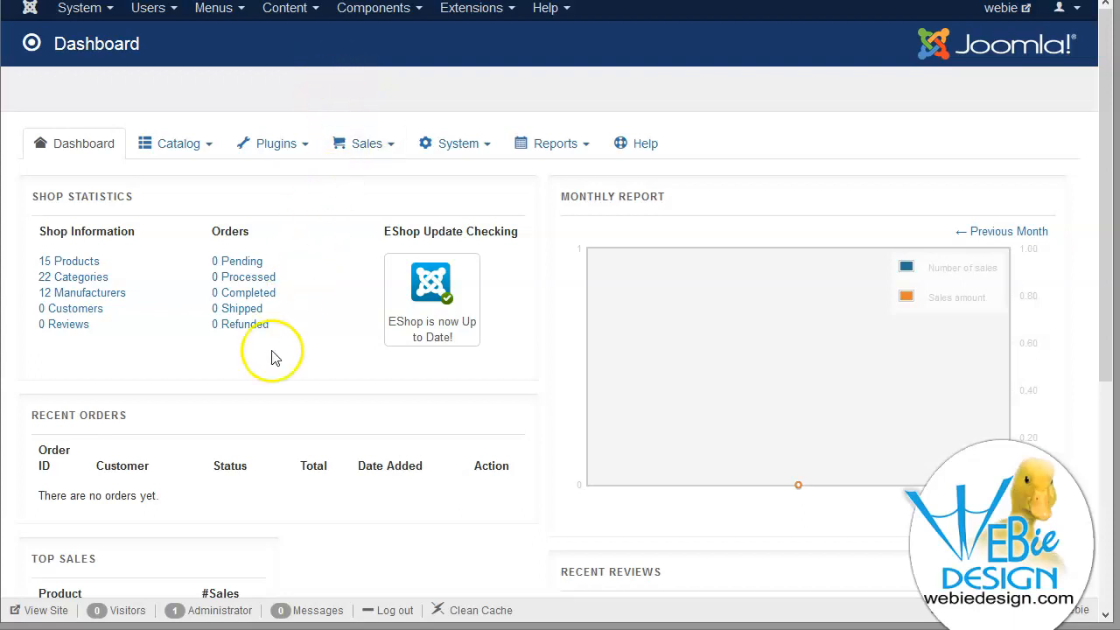
# Open the shop's product list, and unpublish and republish the Canon 20D Digital product
pyautogui.click(80, 268)
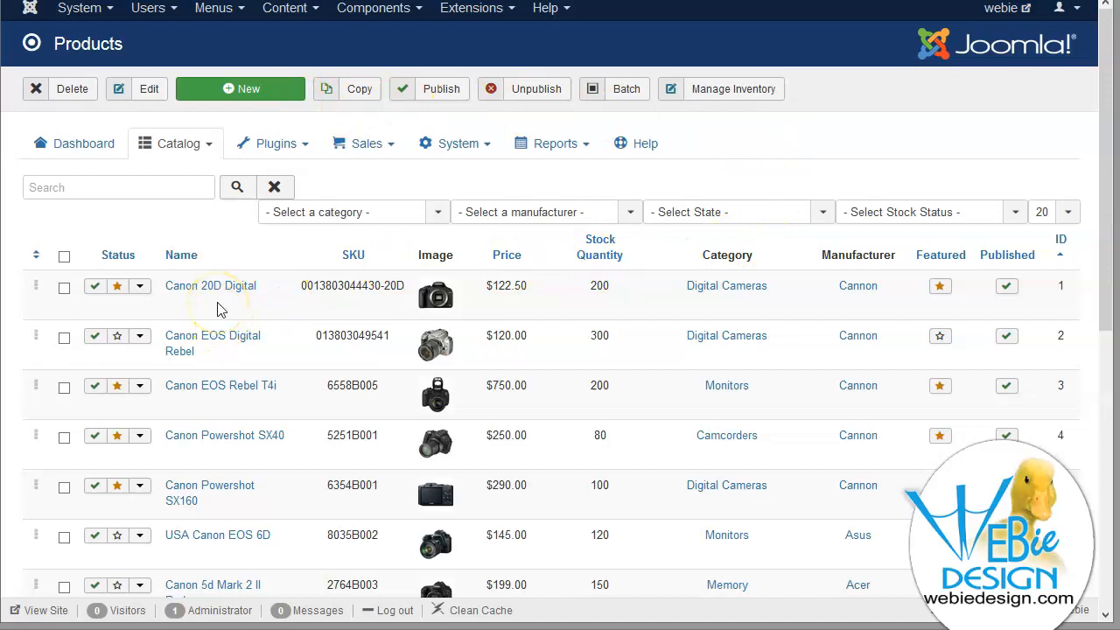
pyautogui.click(93, 286)
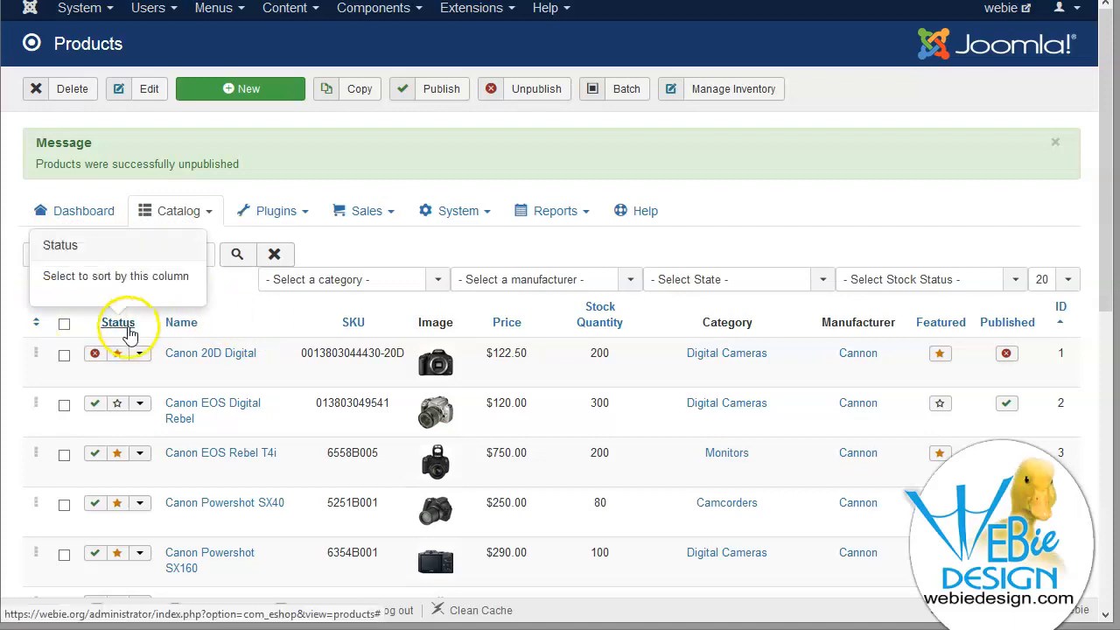
pyautogui.click(95, 355)
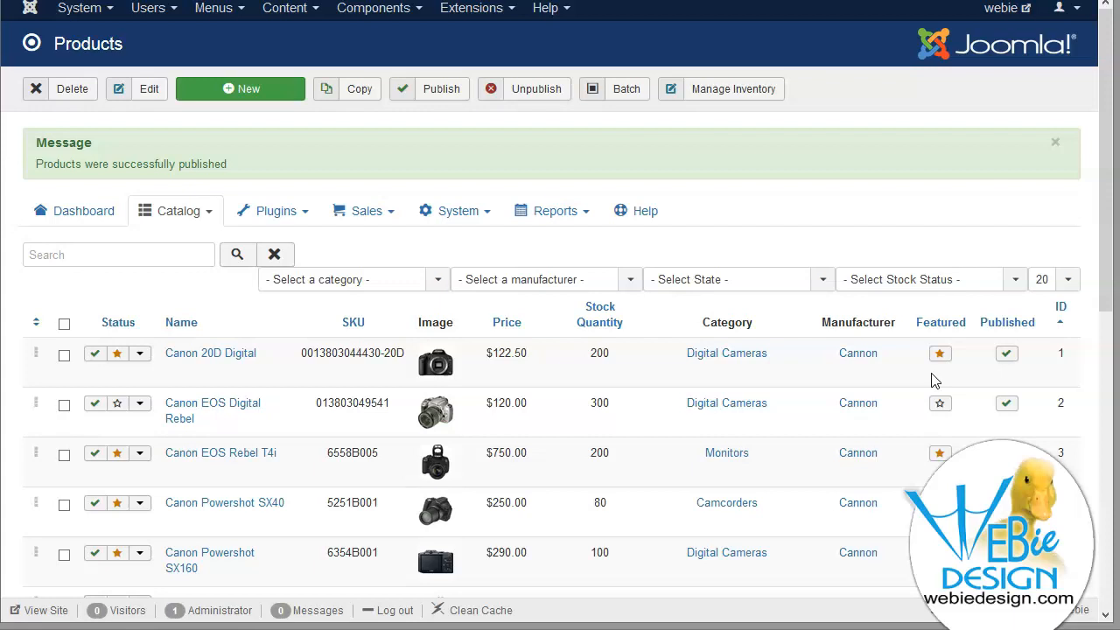
# Filter the product list by the Digital Cameras category
pyautogui.click(376, 284)
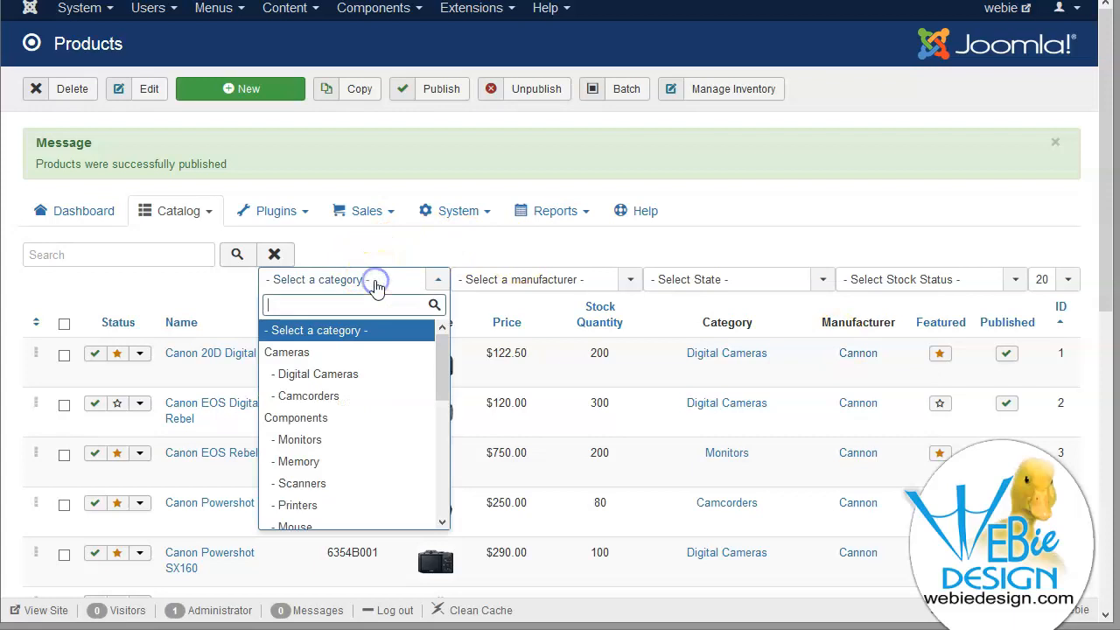
pyautogui.click(365, 296)
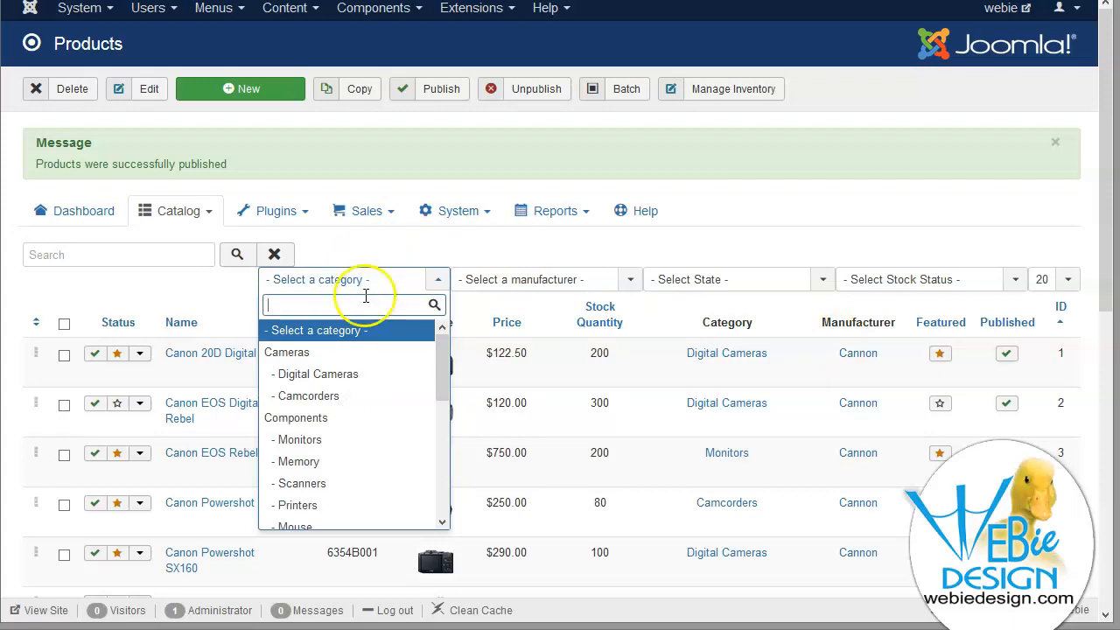
pyautogui.click(320, 373)
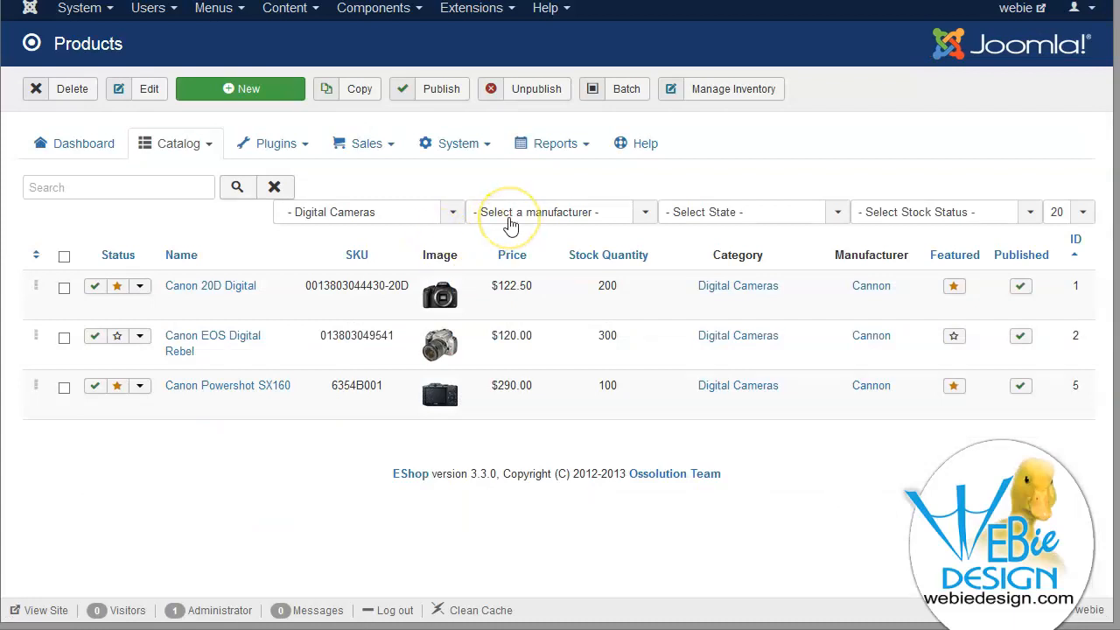
# Check which choices the state and stock status filters offer for the product list
pyautogui.click(792, 219)
pyautogui.click(790, 210)
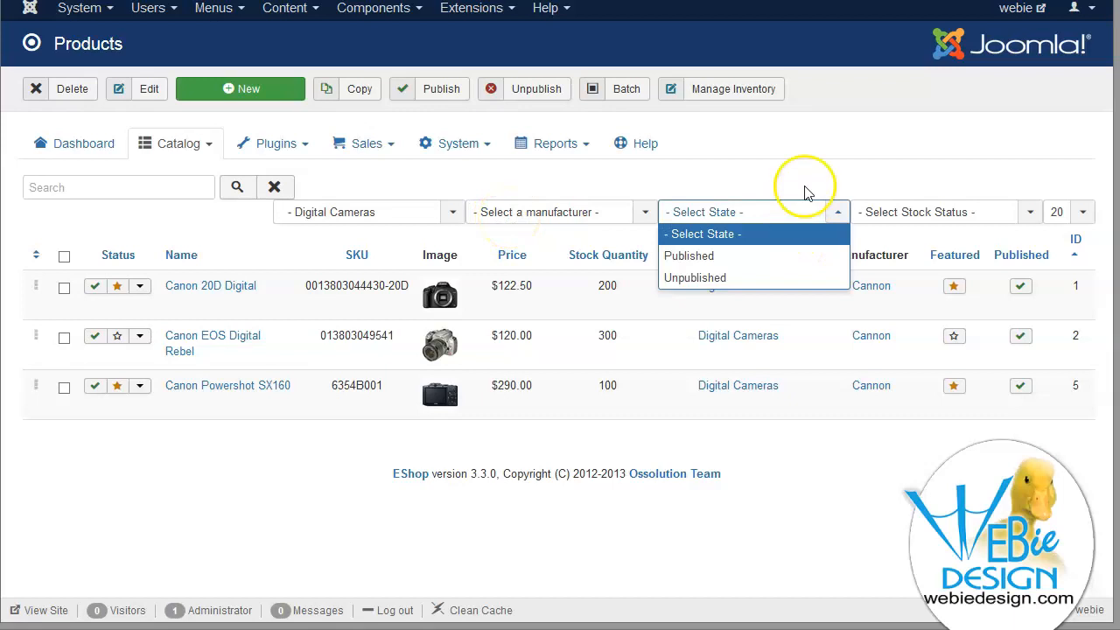
pyautogui.click(914, 210)
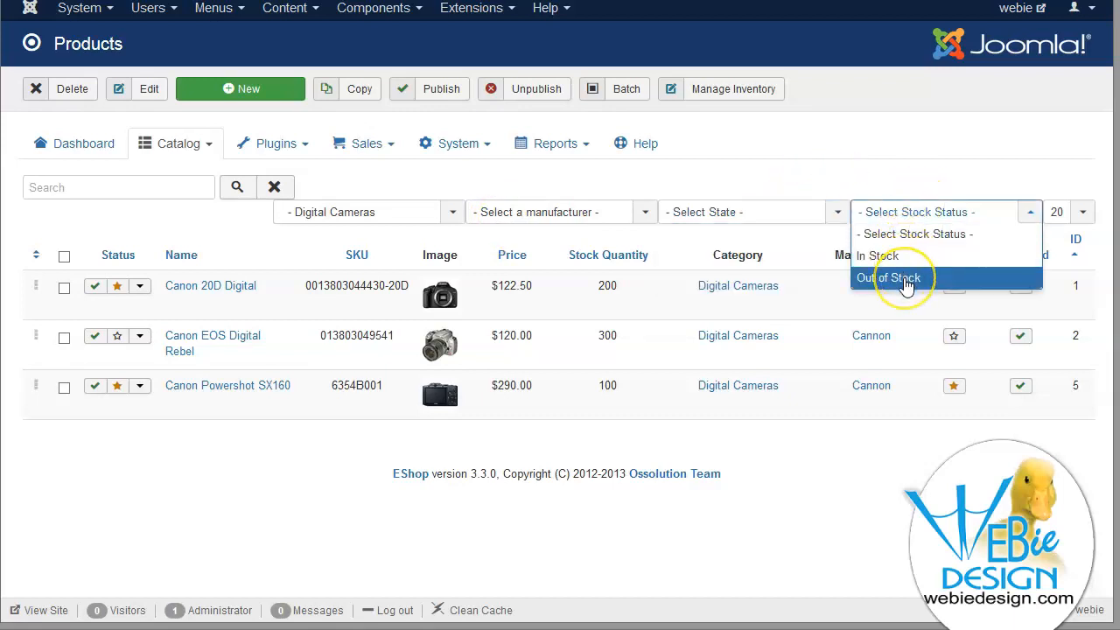
pyautogui.click(792, 179)
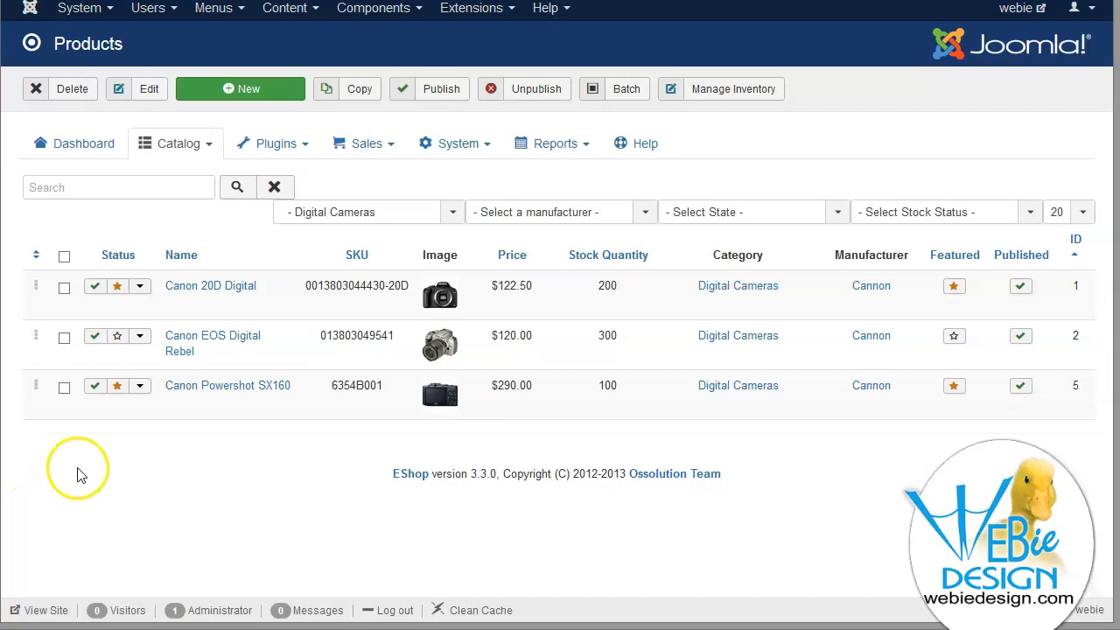
# Open the Canon 20D Digital product for editing
pyautogui.click(207, 288)
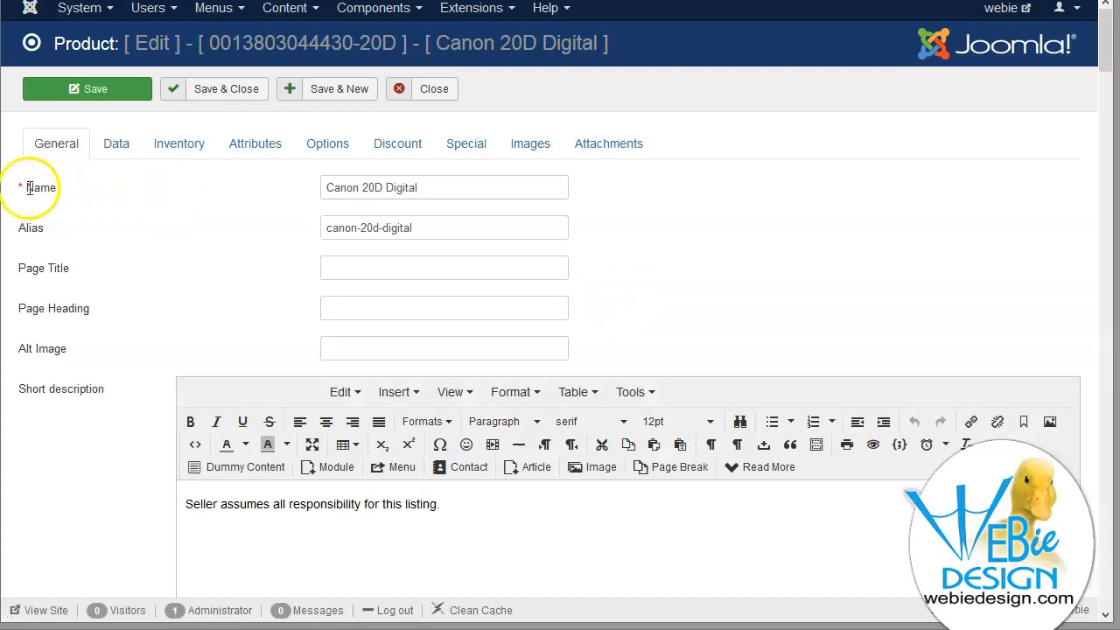
pyautogui.moveTo(24, 188)
pyautogui.mouseDown()
pyautogui.moveTo(15, 189)
pyautogui.moveTo(24, 188)
pyautogui.mouseUp()
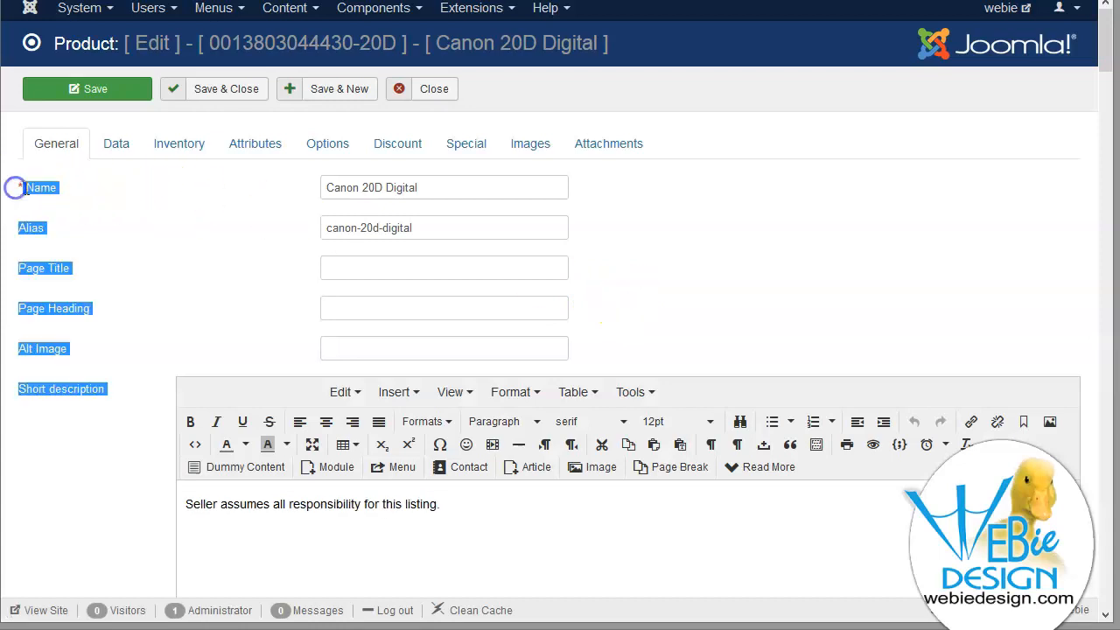
pyautogui.click(15, 188)
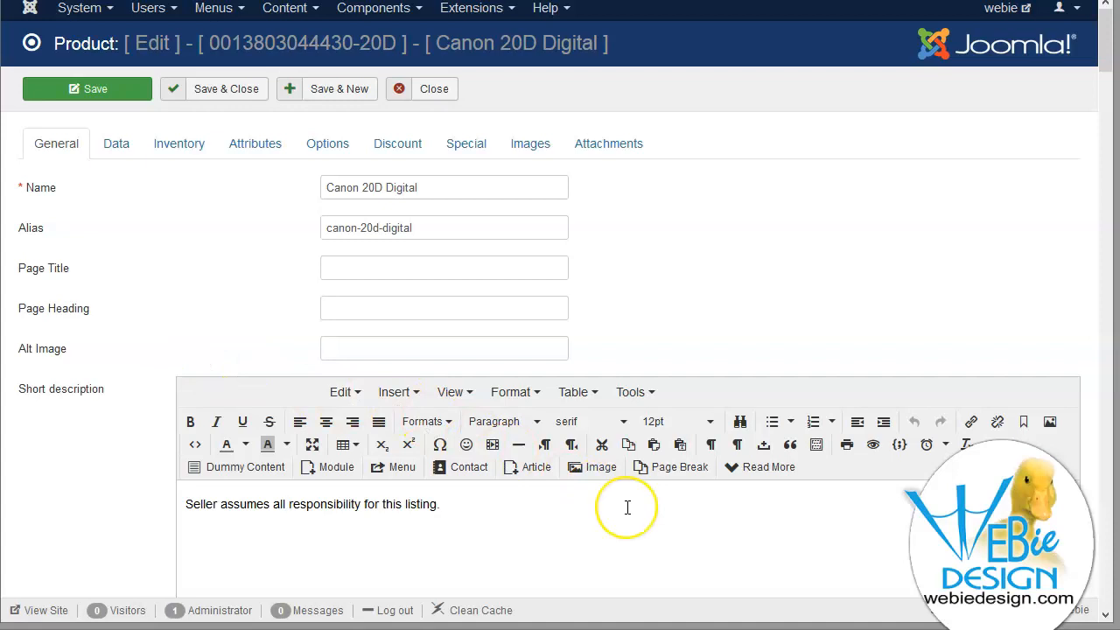
# Review the product's general details, including the name fields, short description, full description, and the titles and content of the extra tabs
pyautogui.scroll(-10, 698, 517)
pyautogui.scroll(-10, 698, 517)
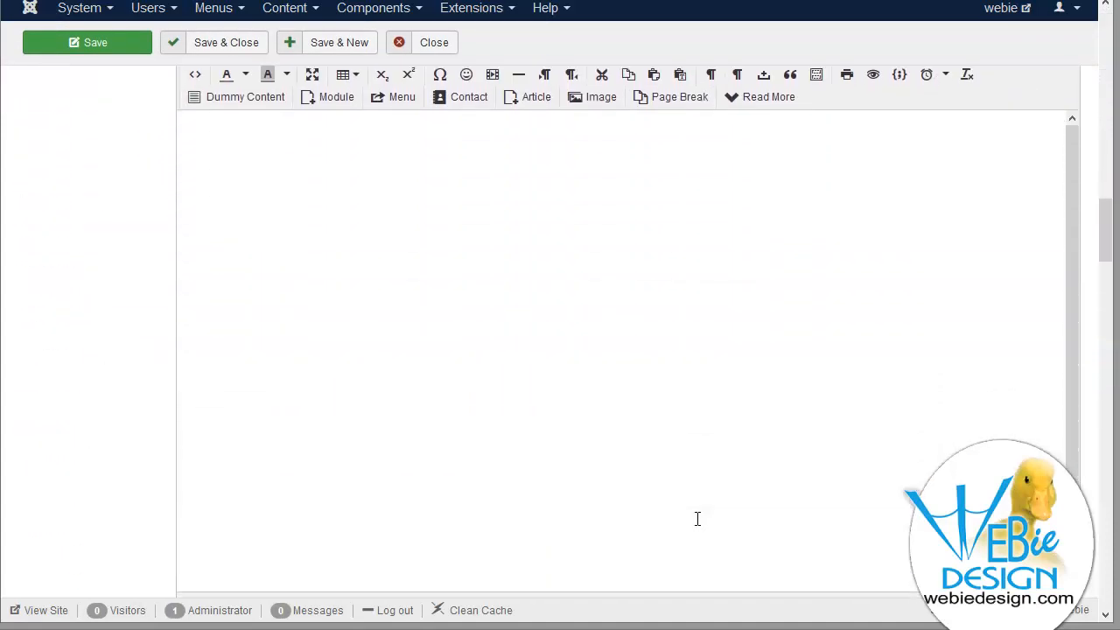
pyautogui.scroll(-10, 698, 518)
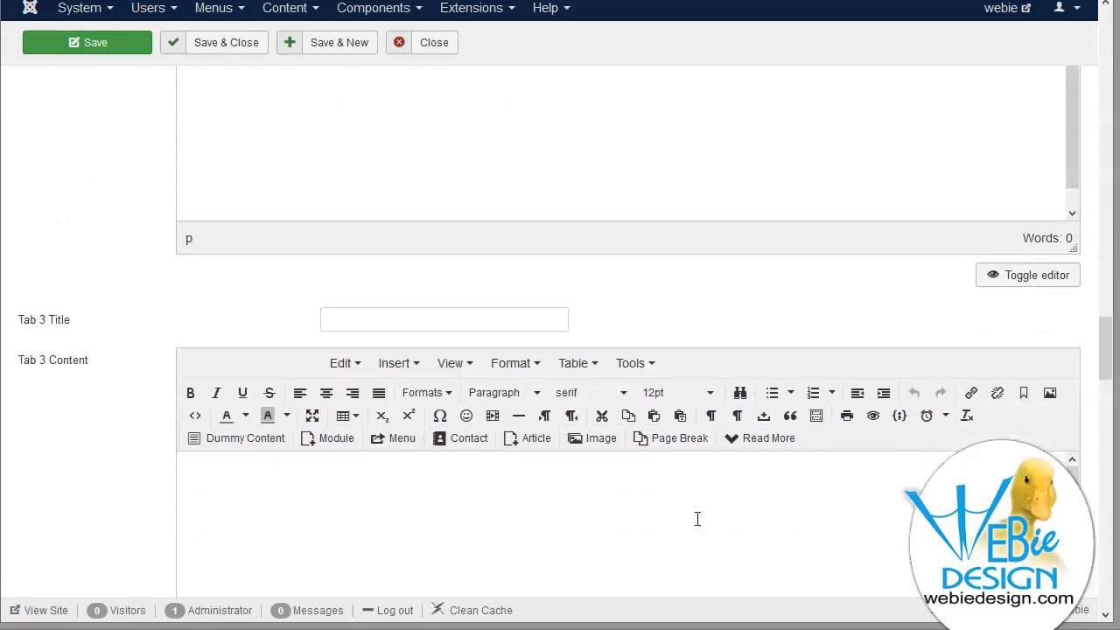
pyautogui.scroll(-5, 697, 519)
pyautogui.moveTo(1107, 401); pyautogui.dragTo(1109, 68)
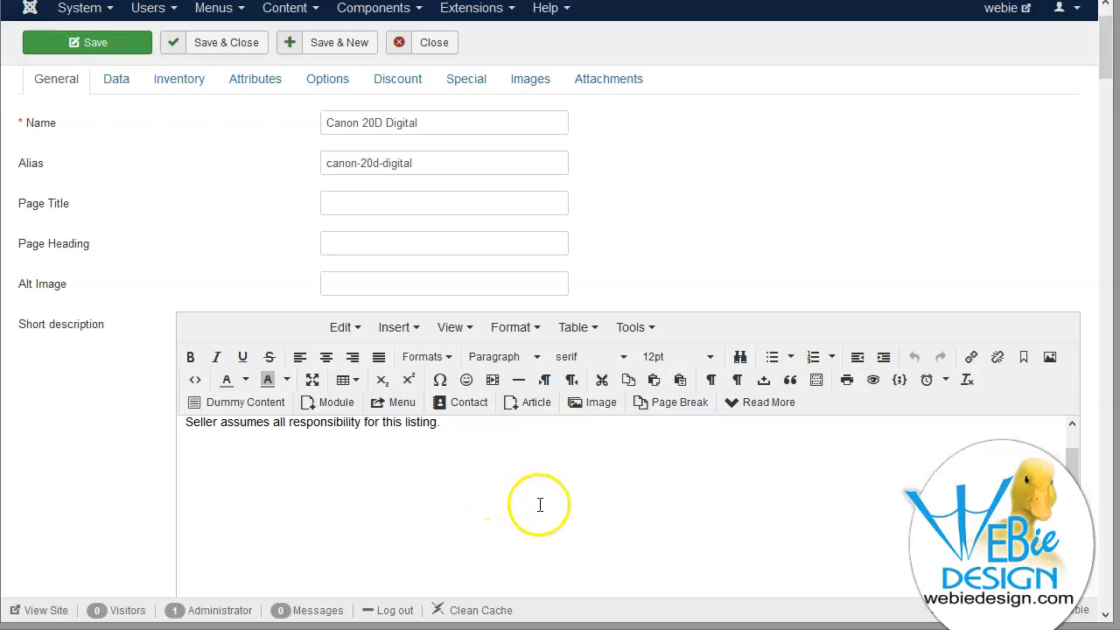
pyautogui.scroll(-6, 539, 505)
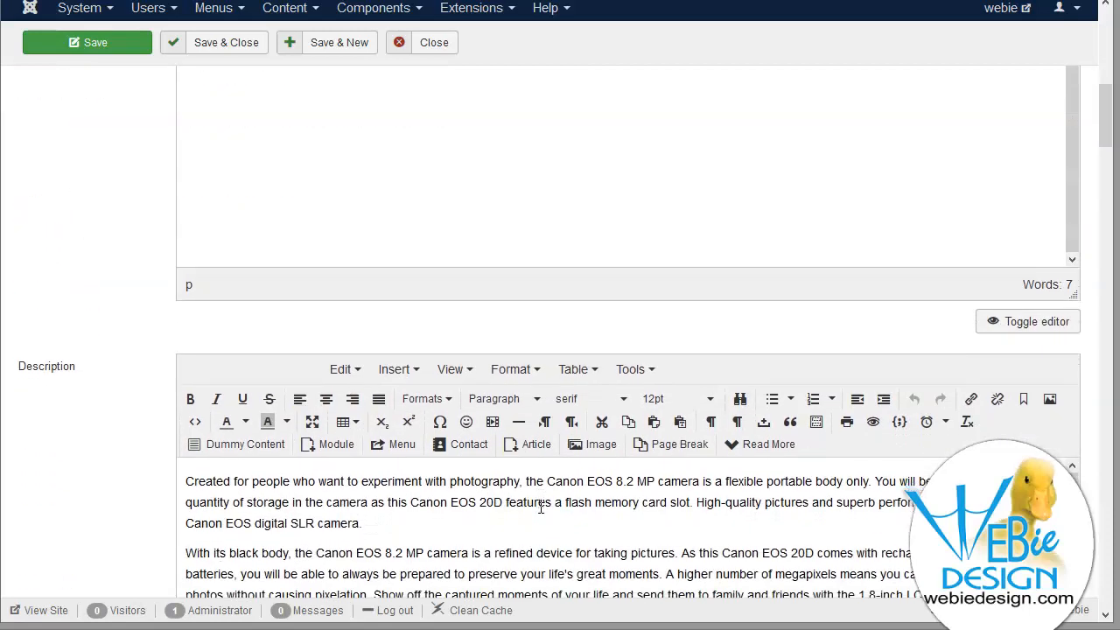
pyautogui.scroll(-2, 540, 505)
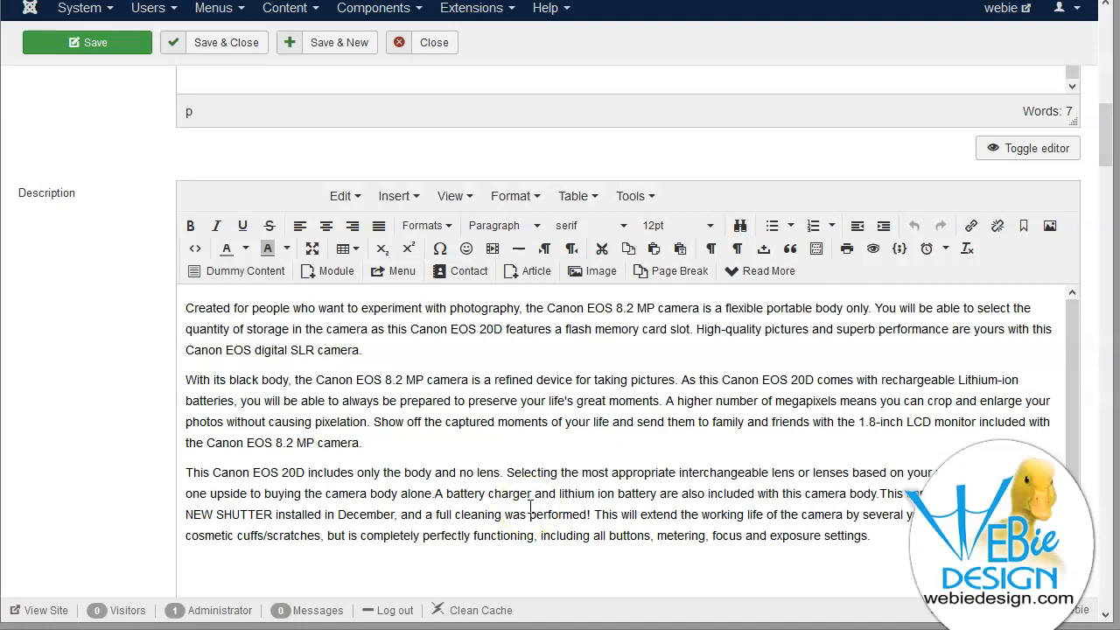
pyautogui.scroll(-5, 574, 522)
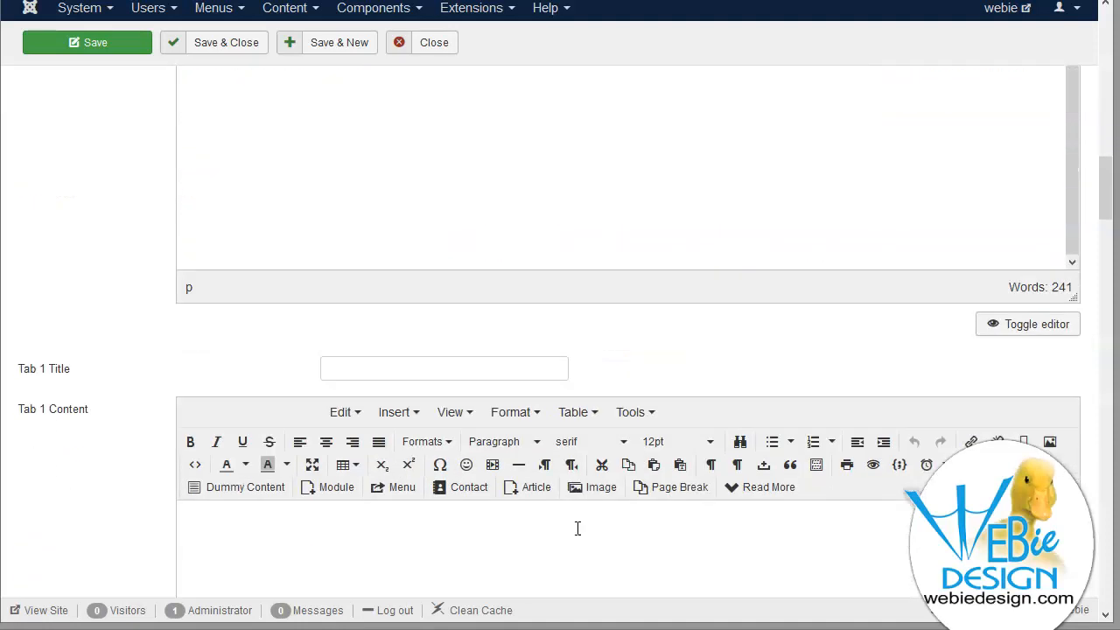
pyautogui.scroll(-2, 578, 528)
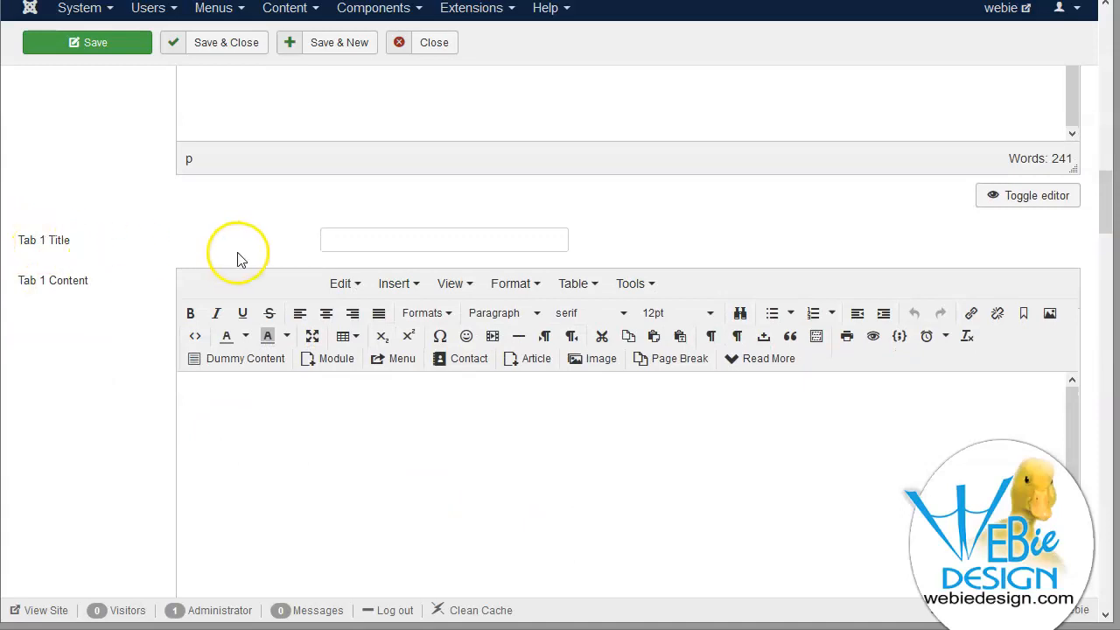
pyautogui.click(435, 438)
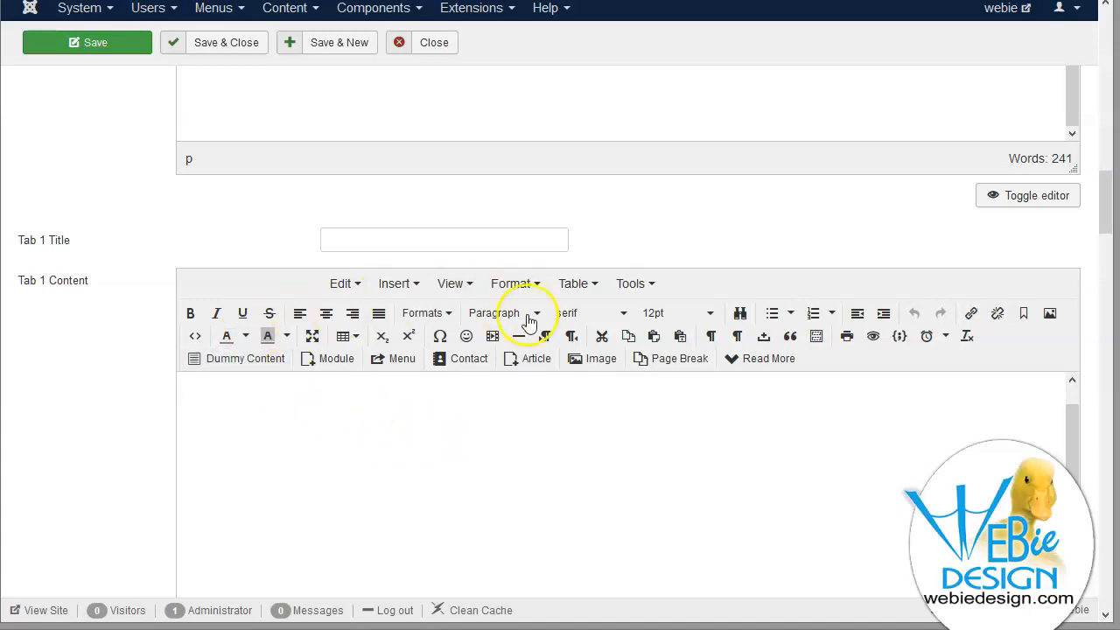
pyautogui.moveTo(1104, 204); pyautogui.dragTo(1102, 35)
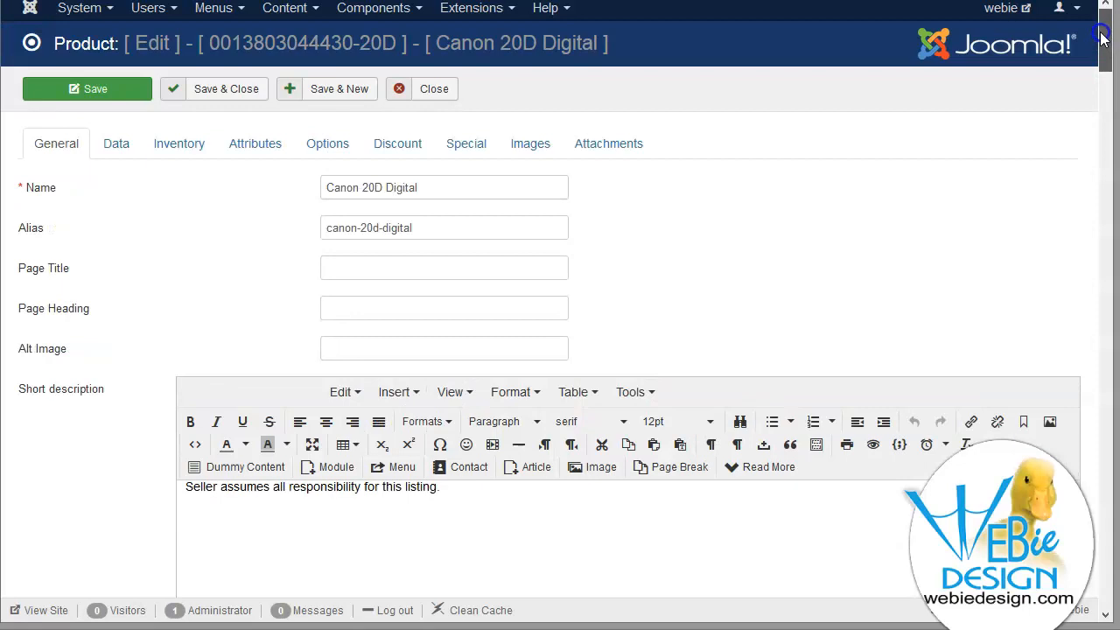
# Open the product's data settings and mark its current image for removal
pyautogui.click(115, 149)
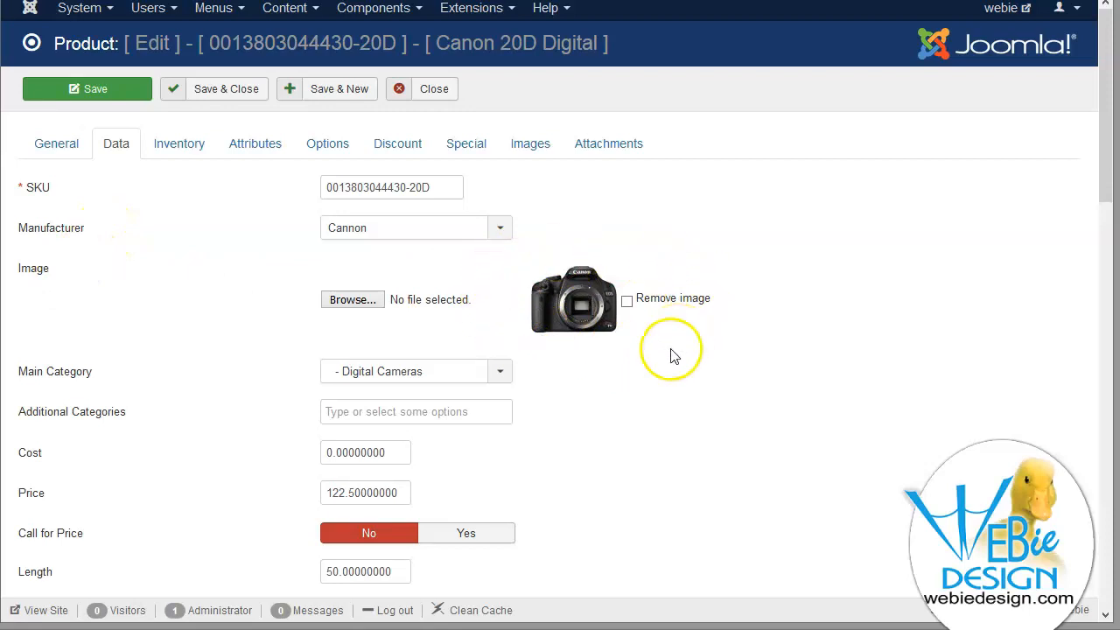
pyautogui.click(626, 301)
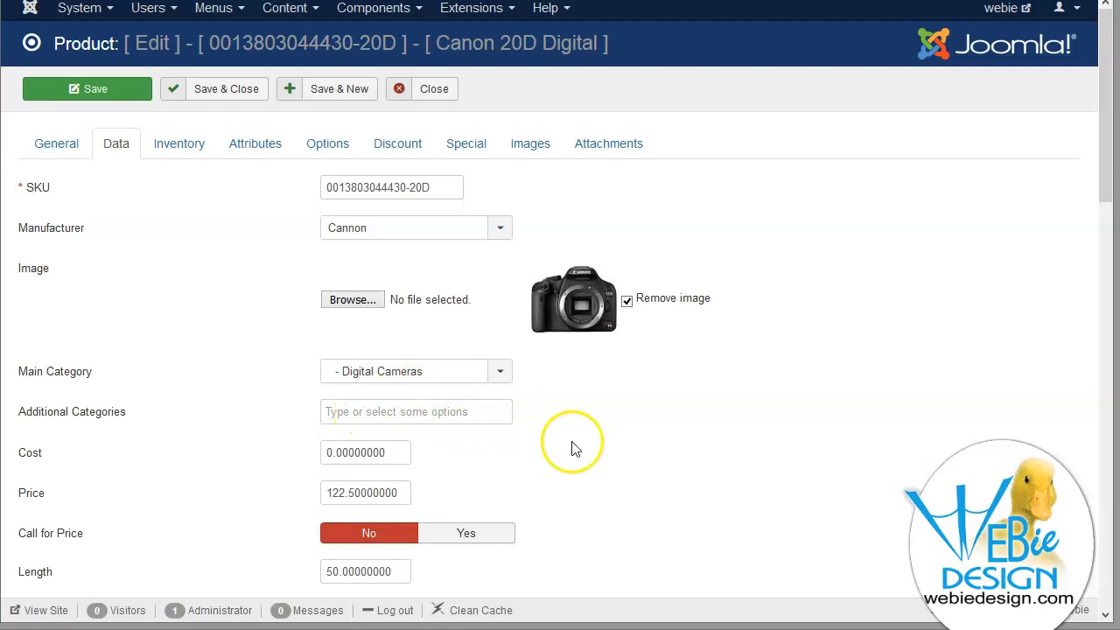
# Review the product's category, cost, price, call-for-price, dimension and weight fields in its data settings
pyautogui.scroll(-3, 641, 470)
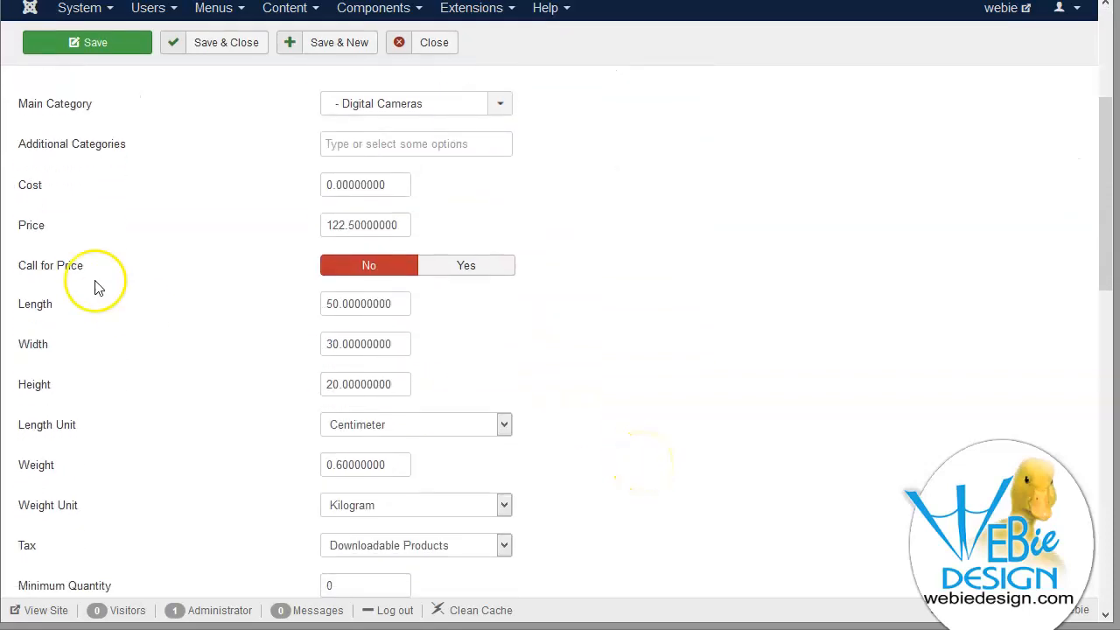
pyautogui.moveTo(61, 193)
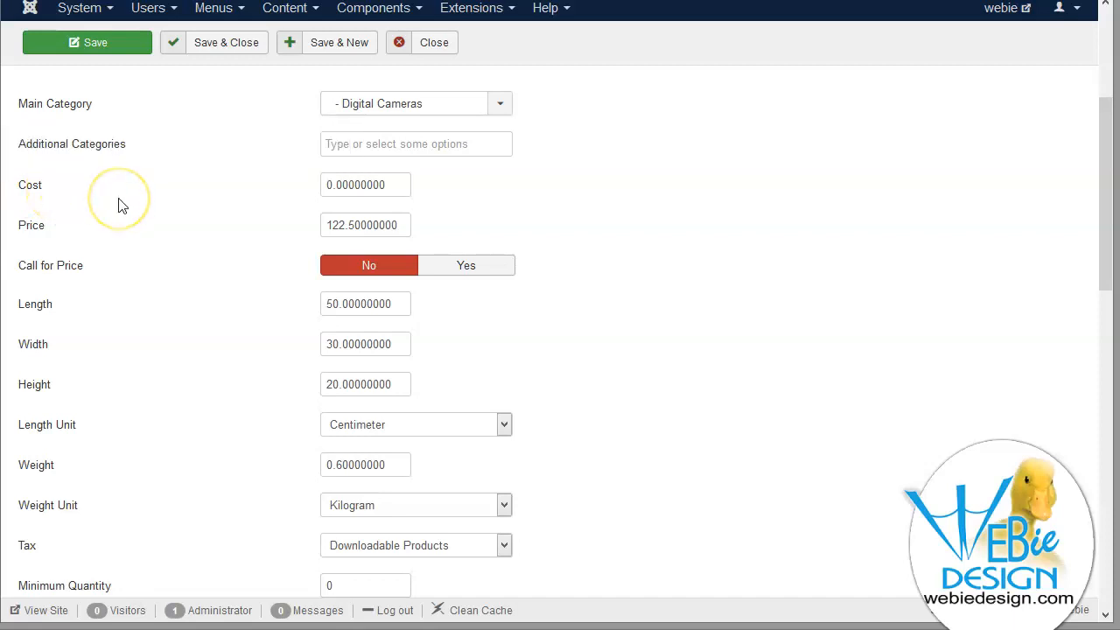
pyautogui.click(357, 184)
pyautogui.click(359, 224)
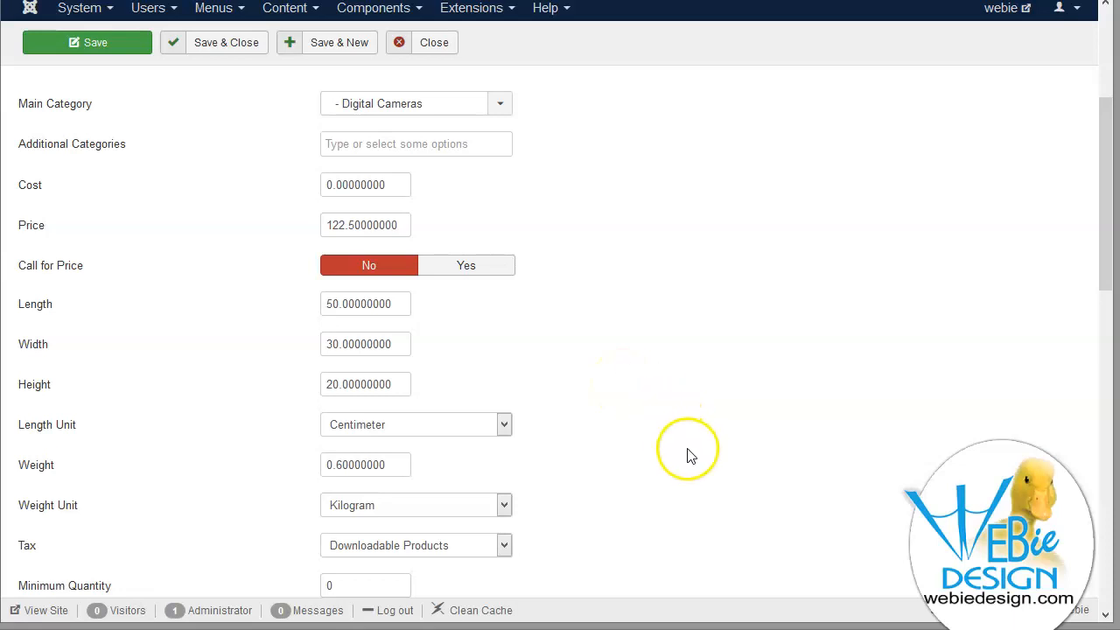
# Examine the remaining data settings: tax, quantity limits, shipping costs, related products, availability dates, featured state, customer groups, cart and quote modes, and publishing
pyautogui.scroll(-3, 629, 446)
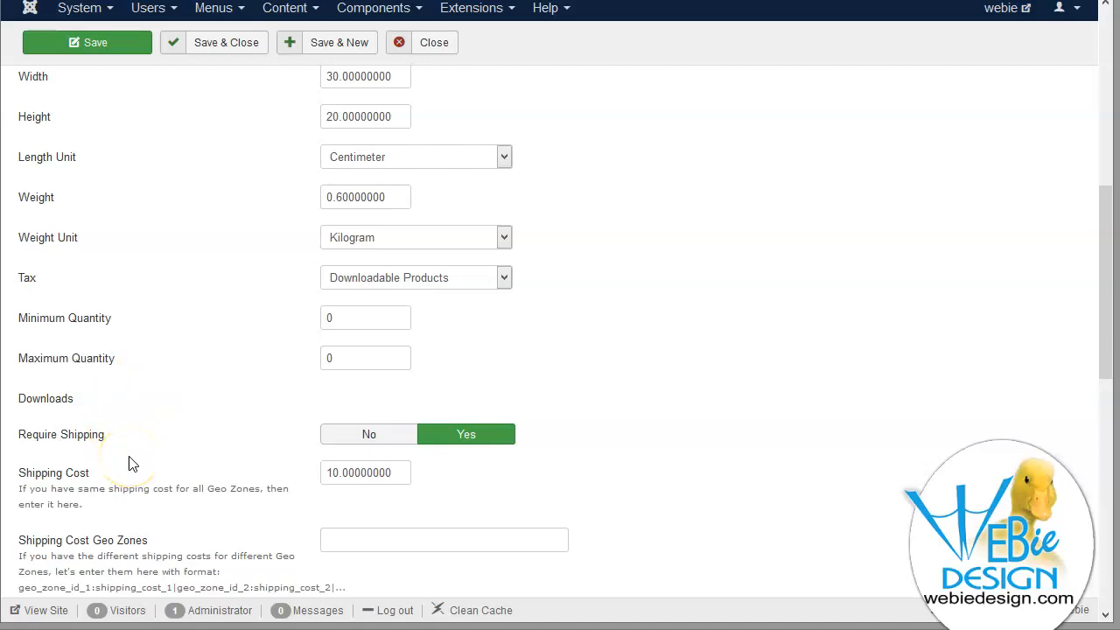
pyautogui.scroll(-2, 130, 464)
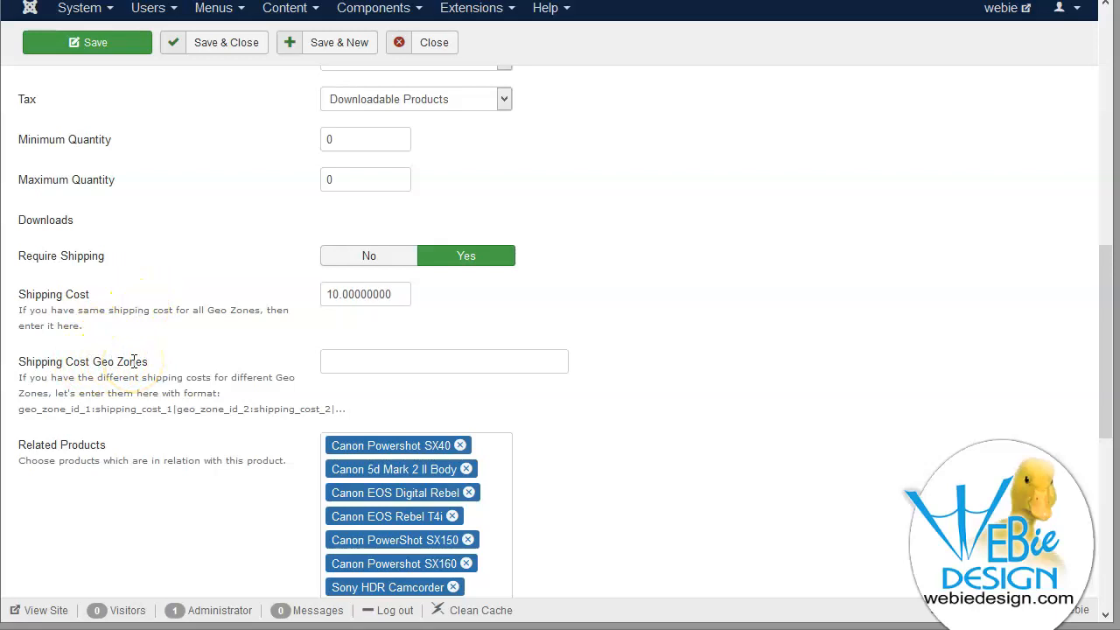
pyautogui.scroll(-3, 188, 372)
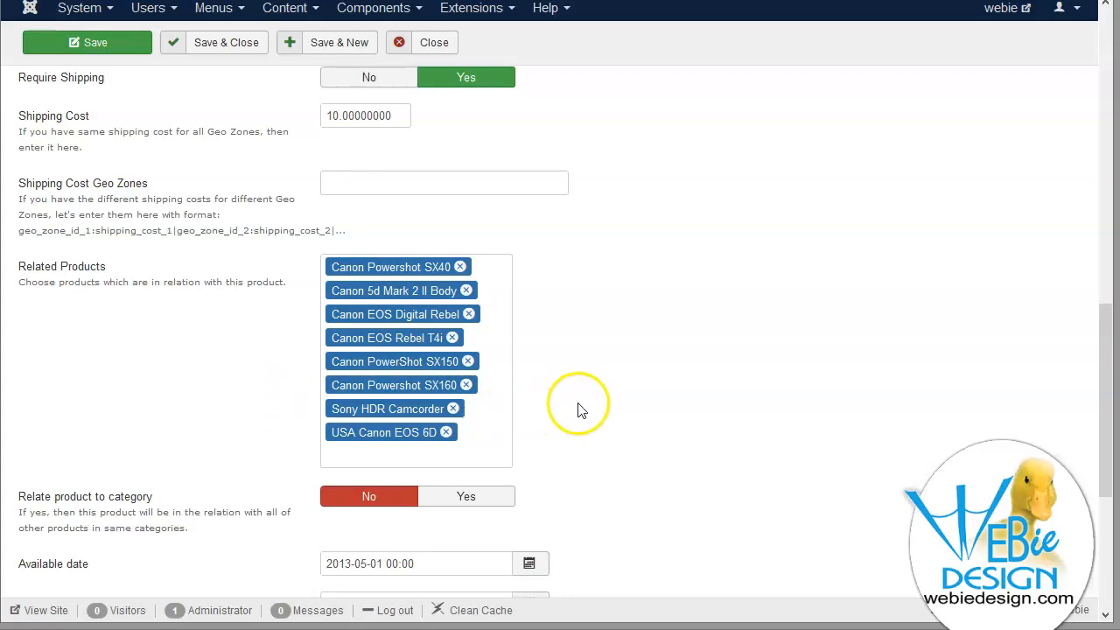
pyautogui.scroll(-3, 580, 412)
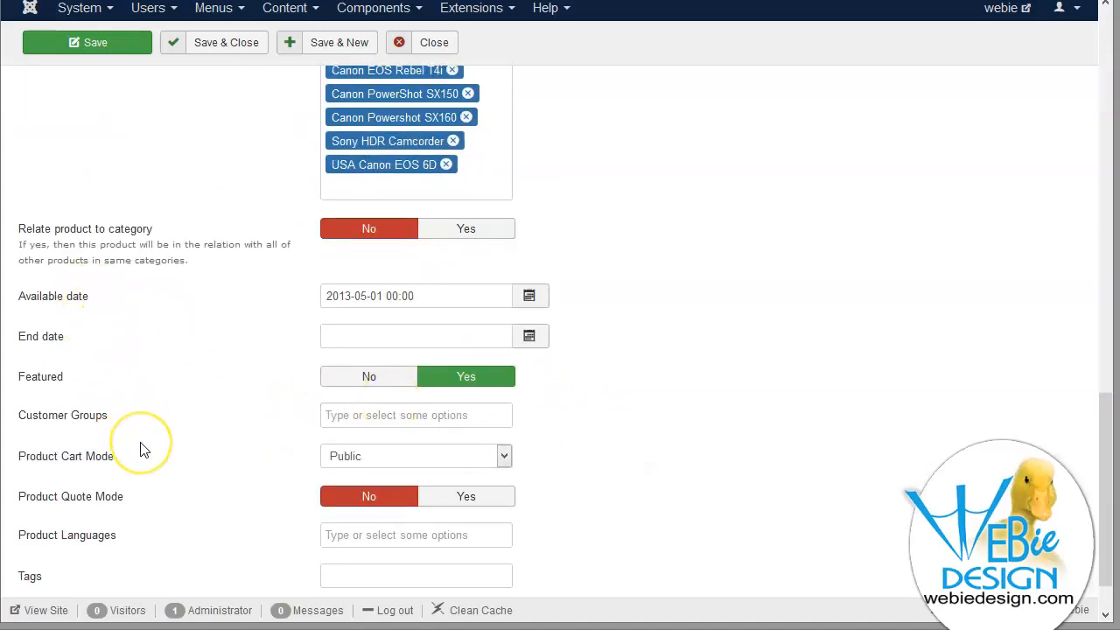
pyautogui.scroll(-1, 143, 450)
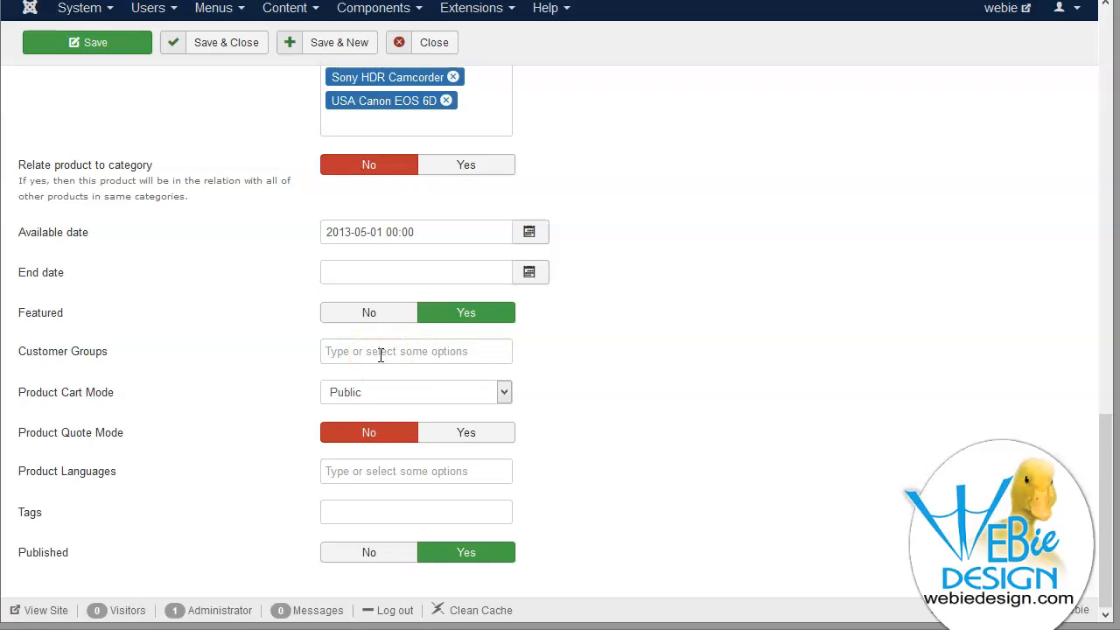
pyautogui.click(199, 351)
# Review the product's inventory settings, its attributes, and the Color and Size options assigned to it
pyautogui.scroll(15, 300, 295)
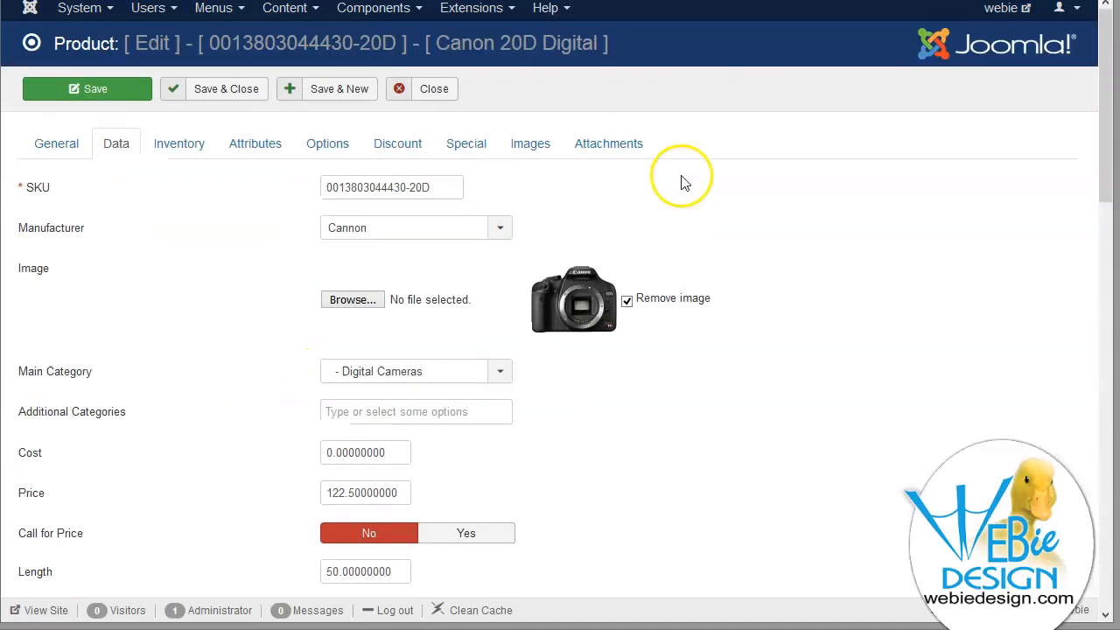
pyautogui.click(195, 153)
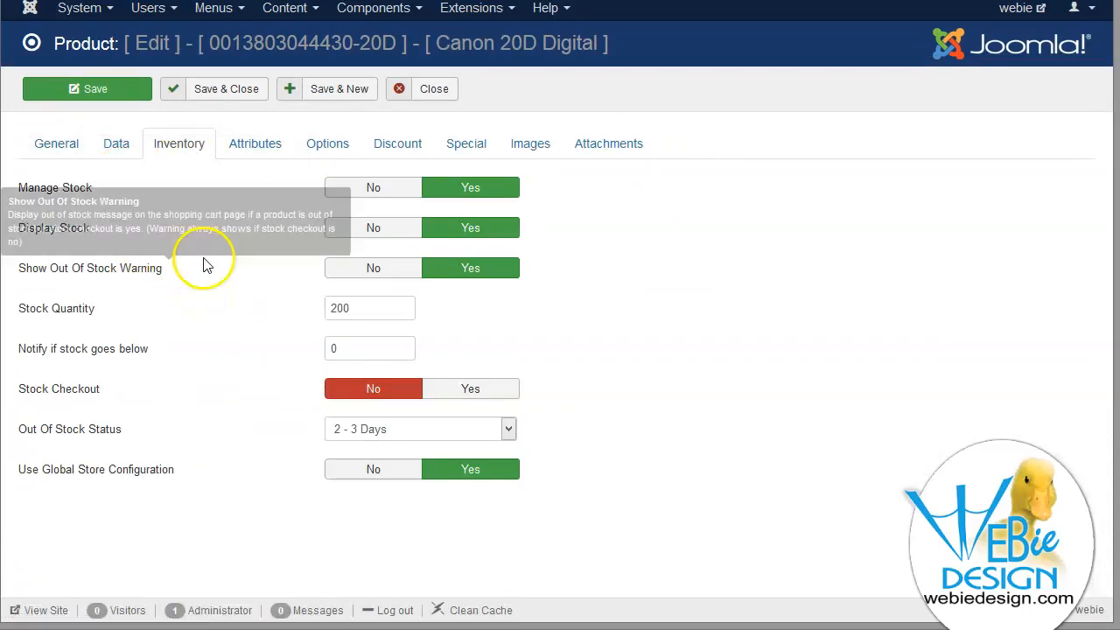
pyautogui.click(240, 148)
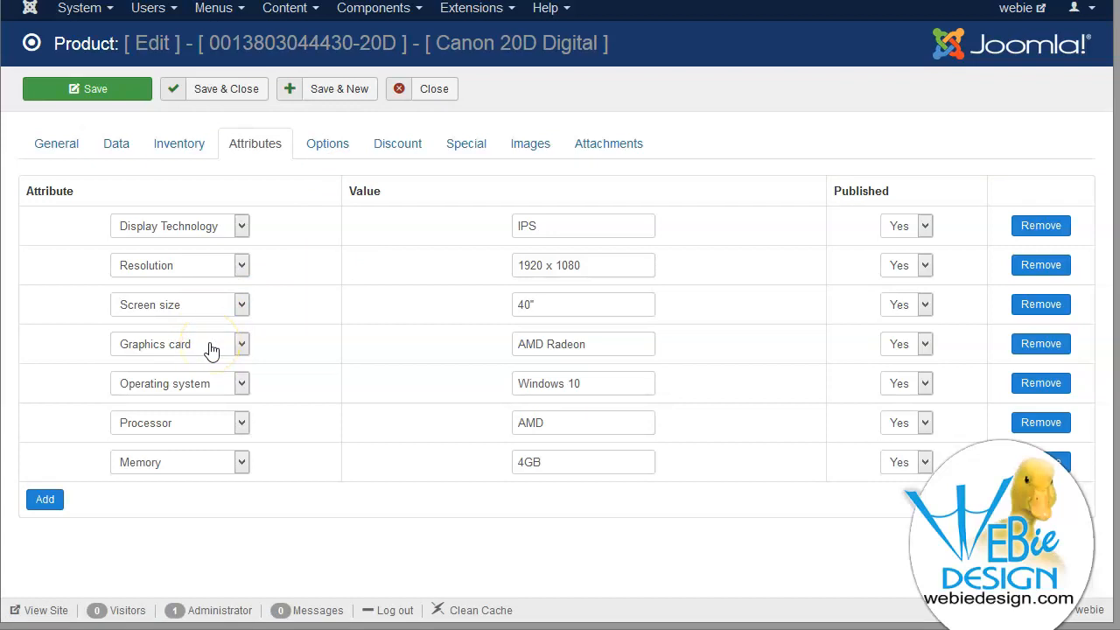
pyautogui.click(327, 147)
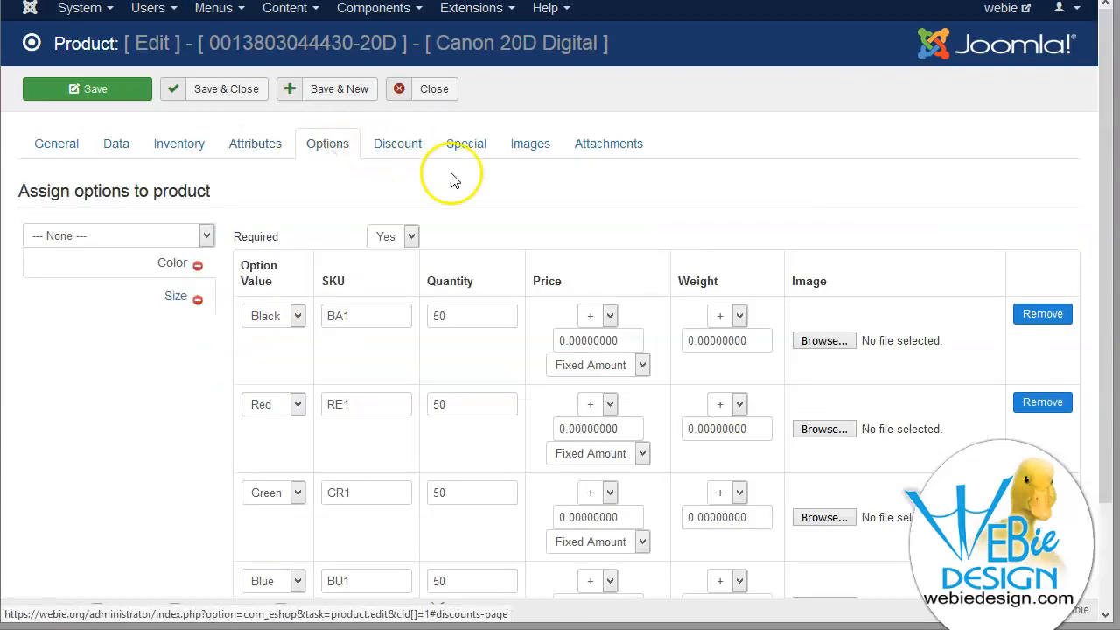
pyautogui.scroll(-1, 195, 373)
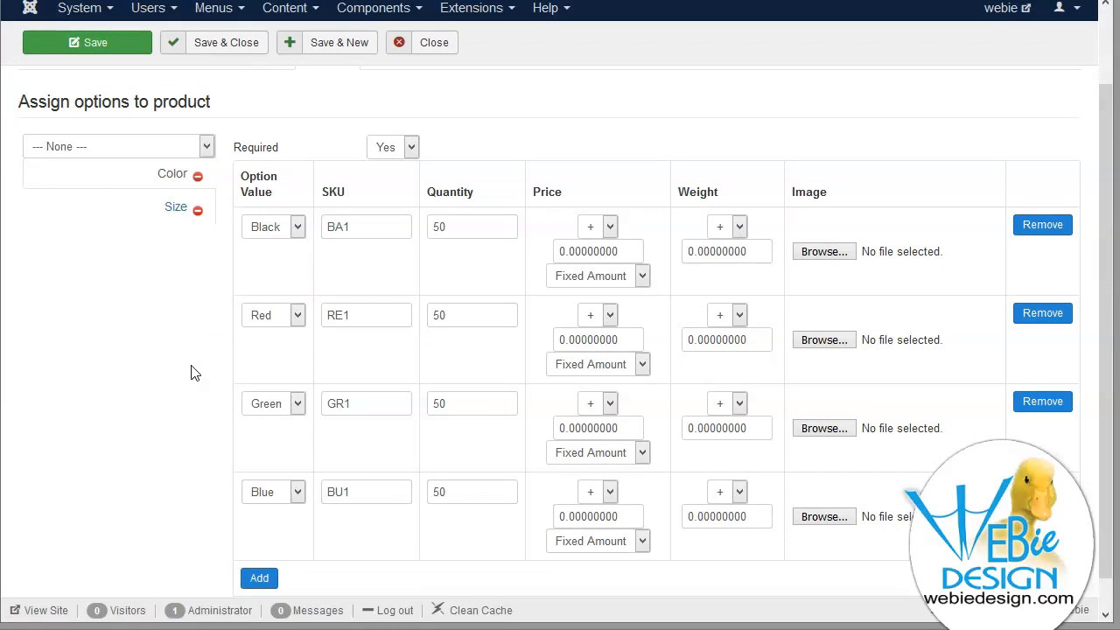
pyautogui.scroll(1, 505, 150)
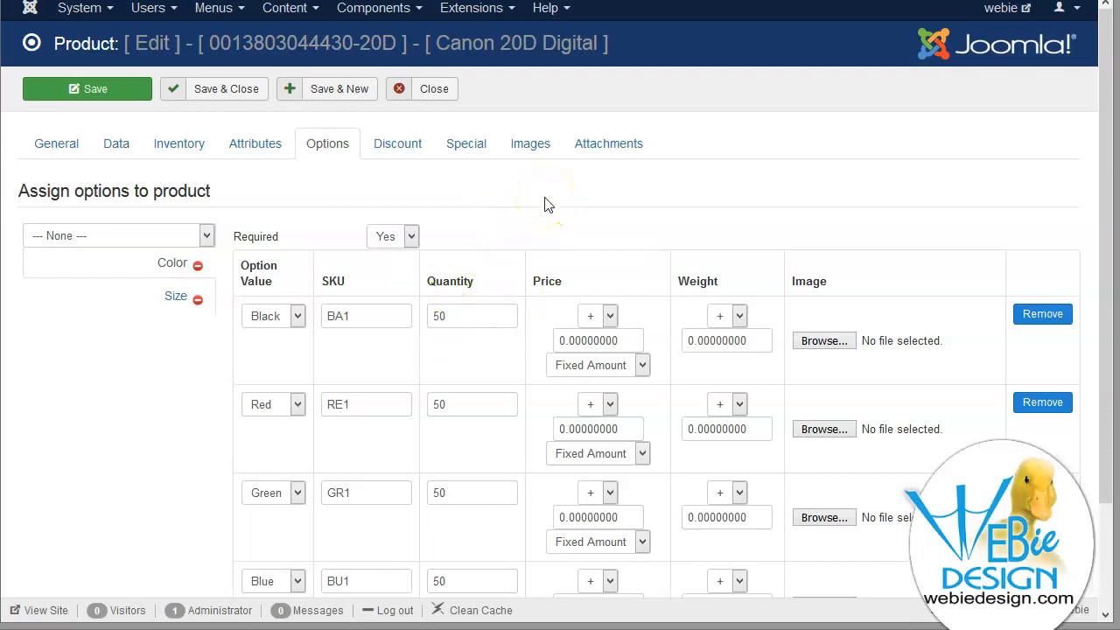
# Look through the product's discount, special price, additional image and attachment settings
pyautogui.click(394, 153)
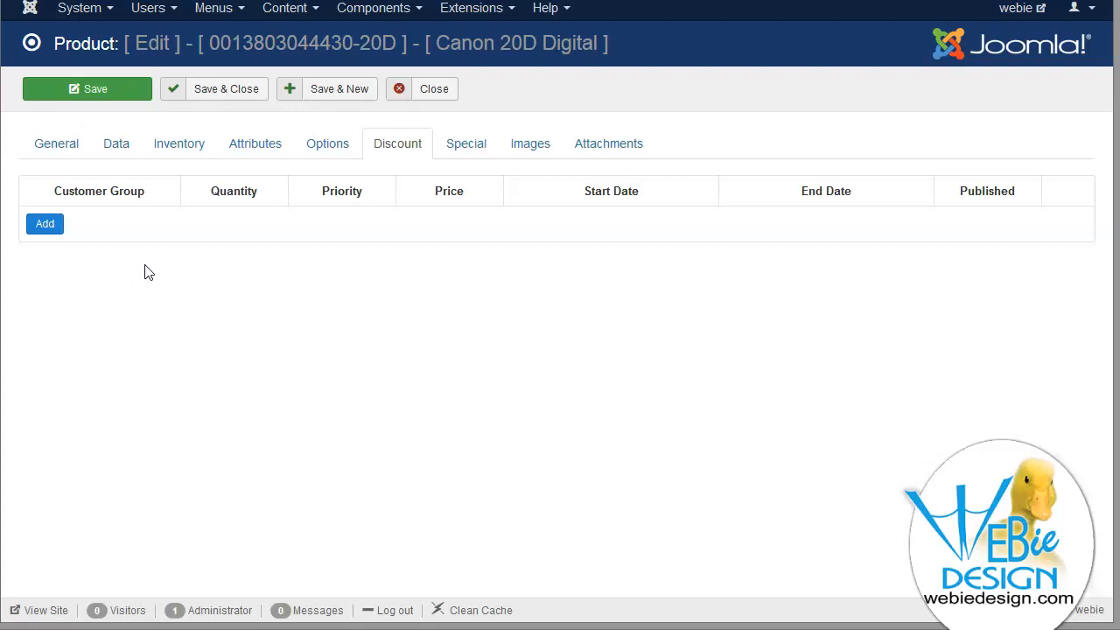
pyautogui.click(173, 259)
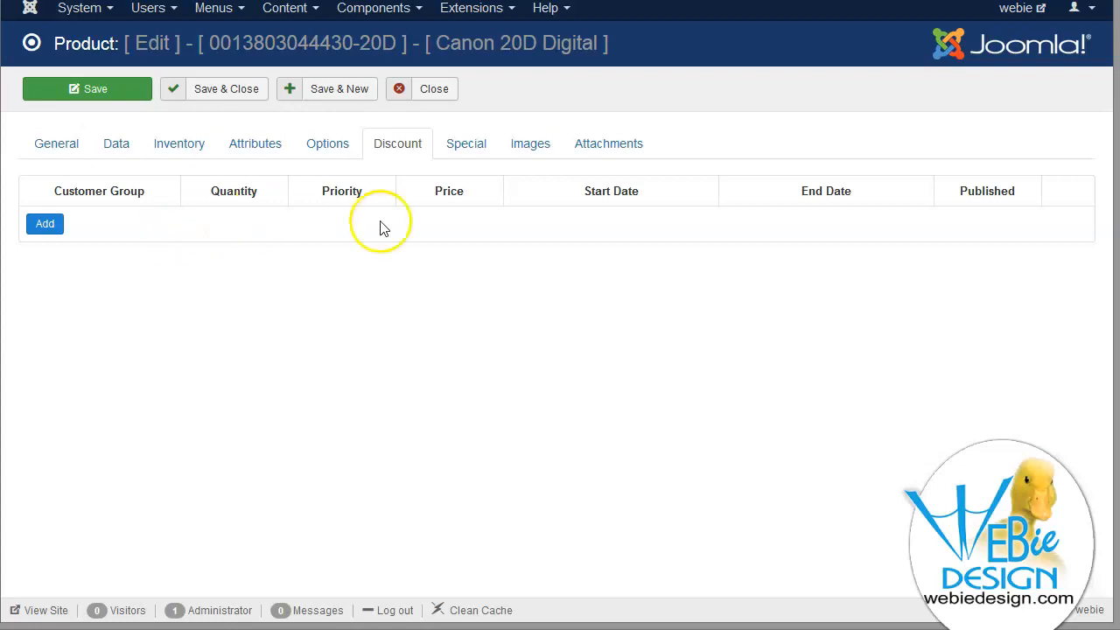
pyautogui.click(466, 145)
pyautogui.click(473, 154)
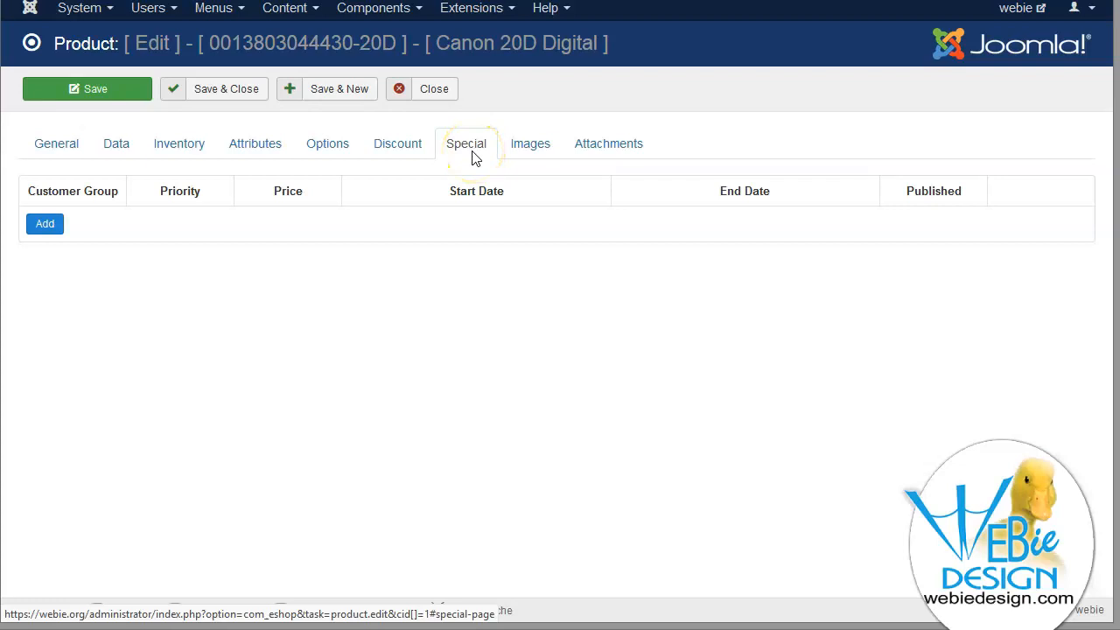
pyautogui.click(541, 148)
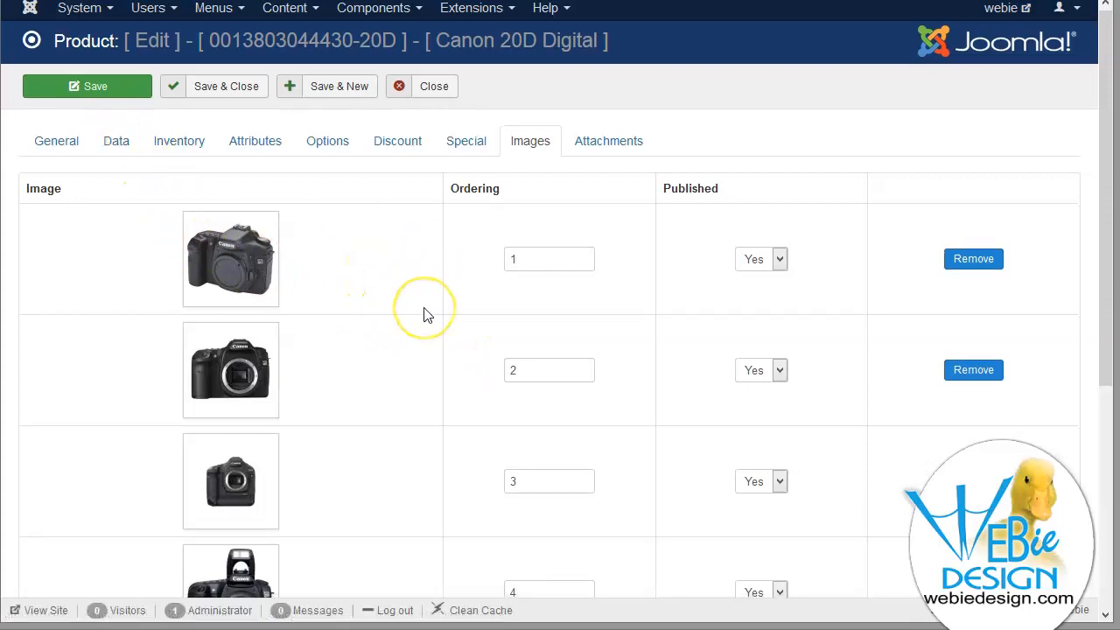
pyautogui.scroll(-4, 423, 312)
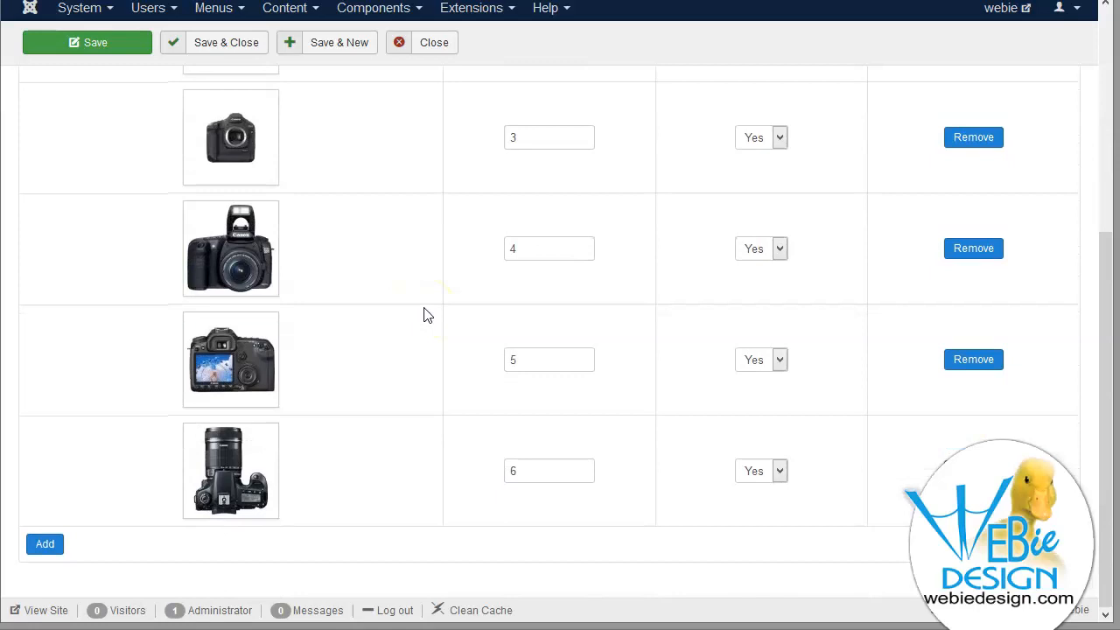
pyautogui.scroll(5, 425, 315)
pyautogui.click(621, 147)
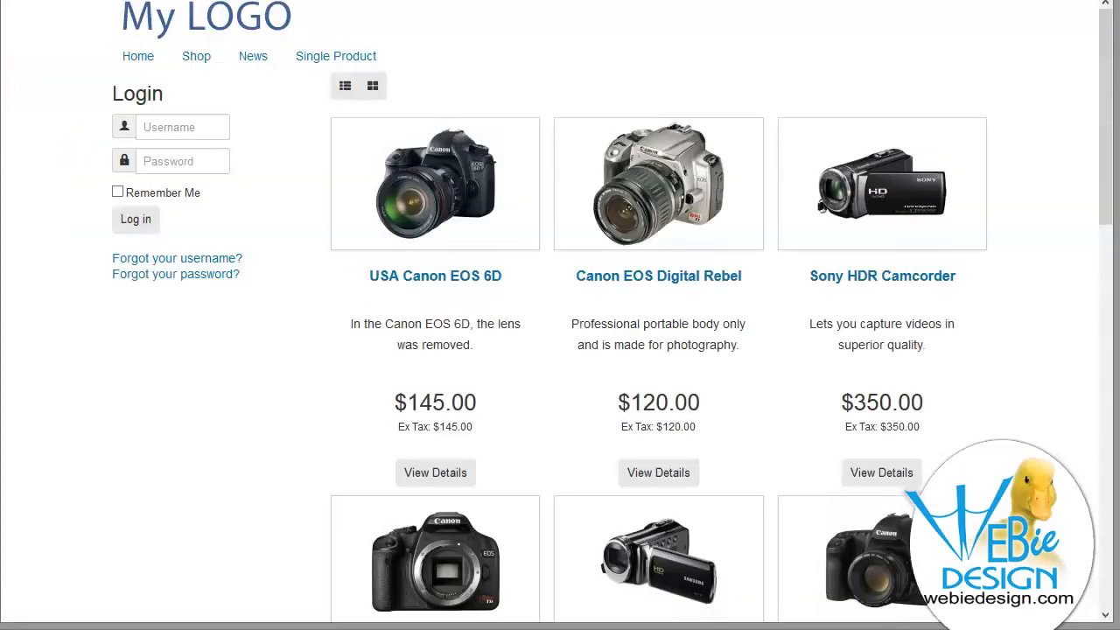
# Go to the storefront's shop page, check the Canon 20D Digital's ex-tax price, and open that product's detail page
pyautogui.click(197, 55)
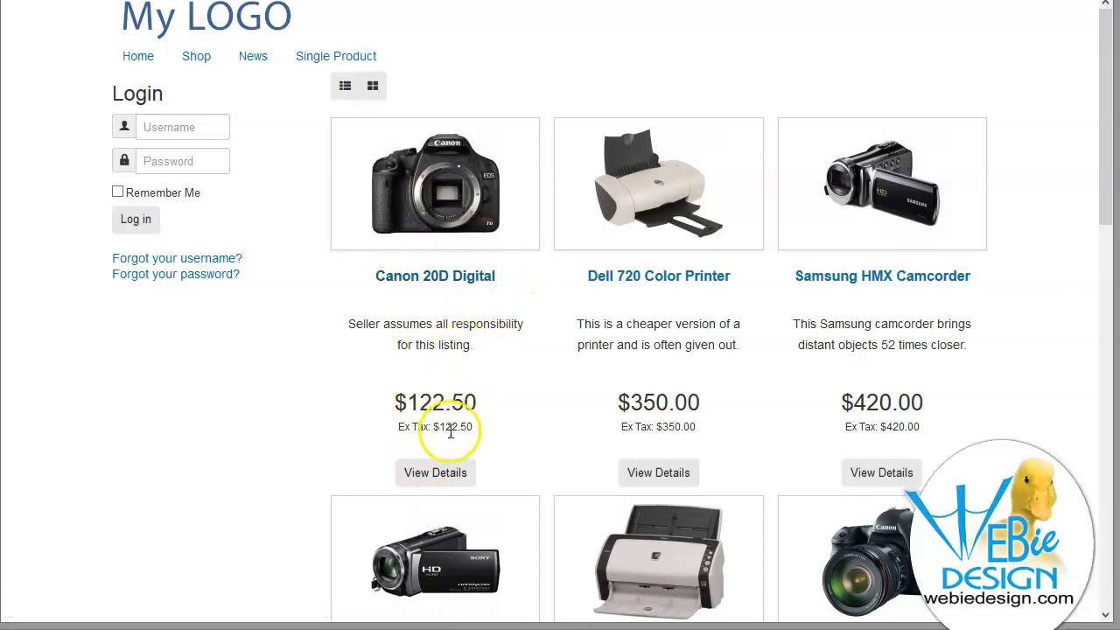
pyautogui.moveTo(399, 427); pyautogui.dragTo(458, 429)
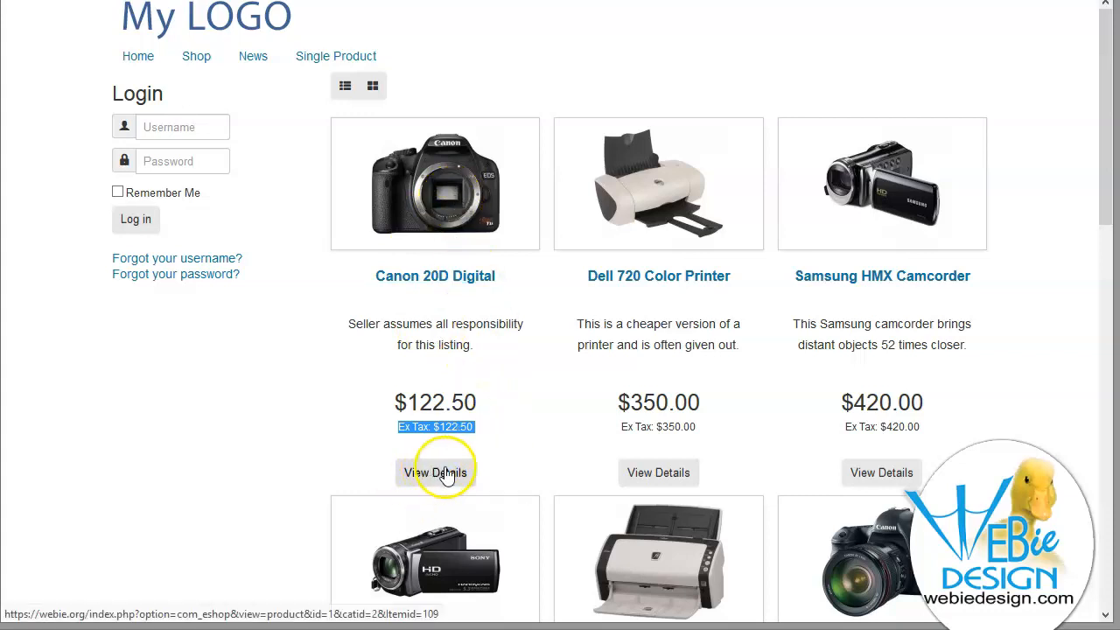
pyautogui.click(467, 238)
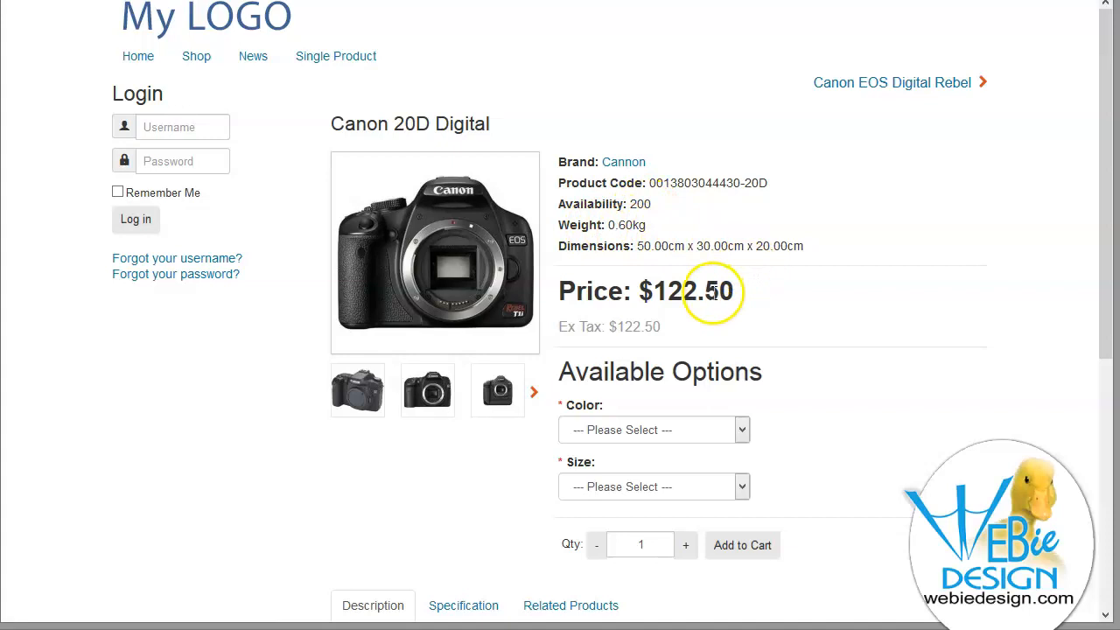
# Check which Color and Size choices the Canon 20D Digital offers customers, without selecting any
pyautogui.scroll(-2, 838, 318)
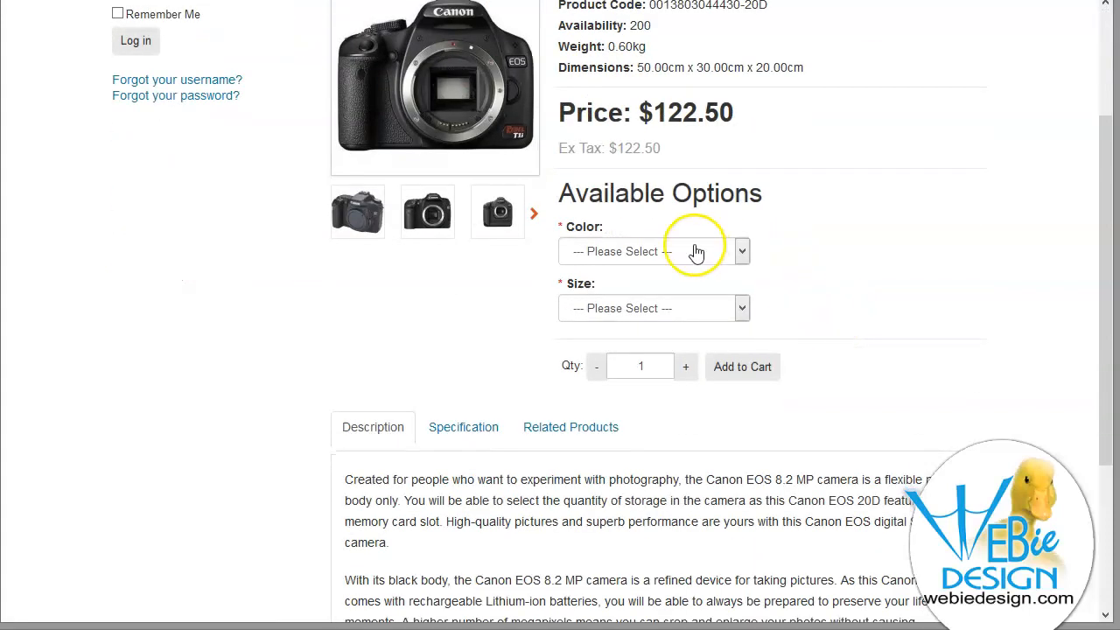
pyautogui.click(694, 254)
pyautogui.click(694, 251)
pyautogui.click(670, 308)
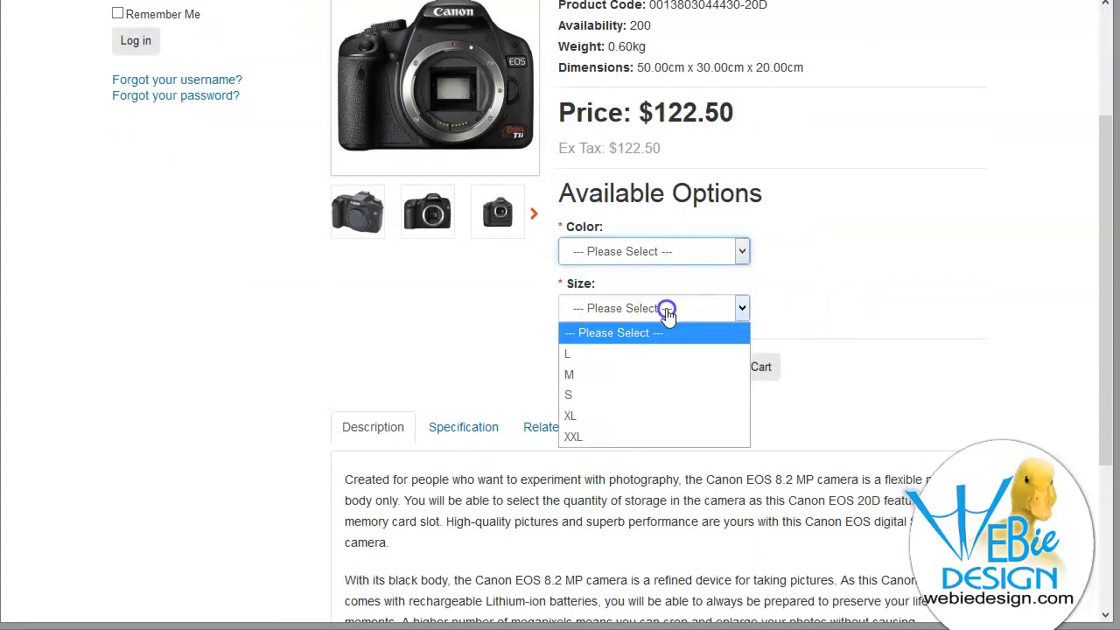
pyautogui.click(817, 300)
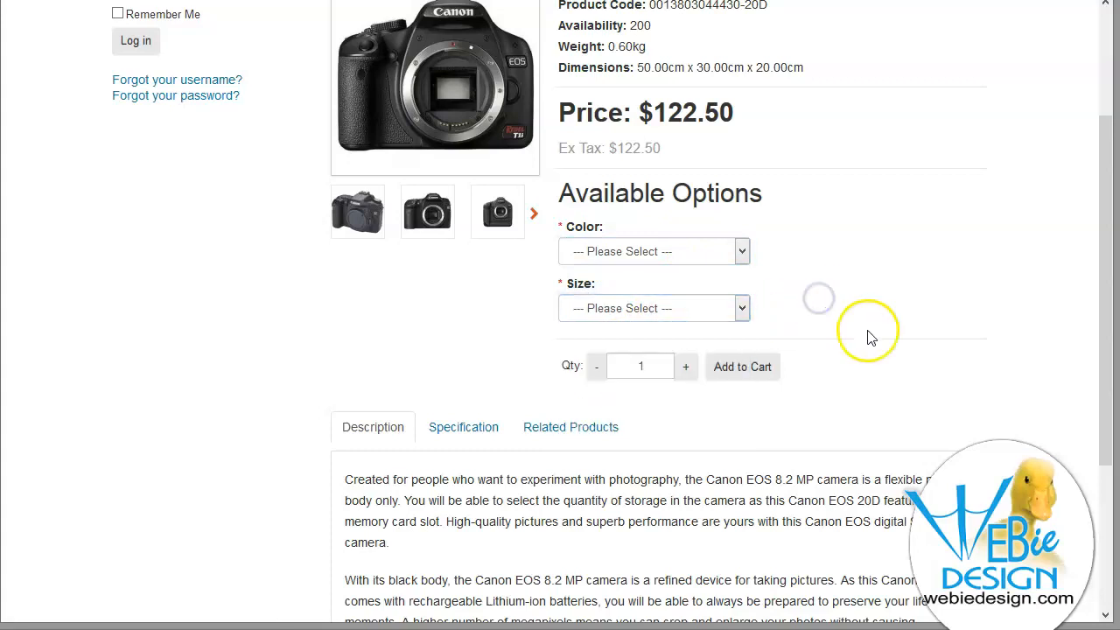
# Review the description, specification and related products shown on the product's storefront page
pyautogui.scroll(-2, 866, 333)
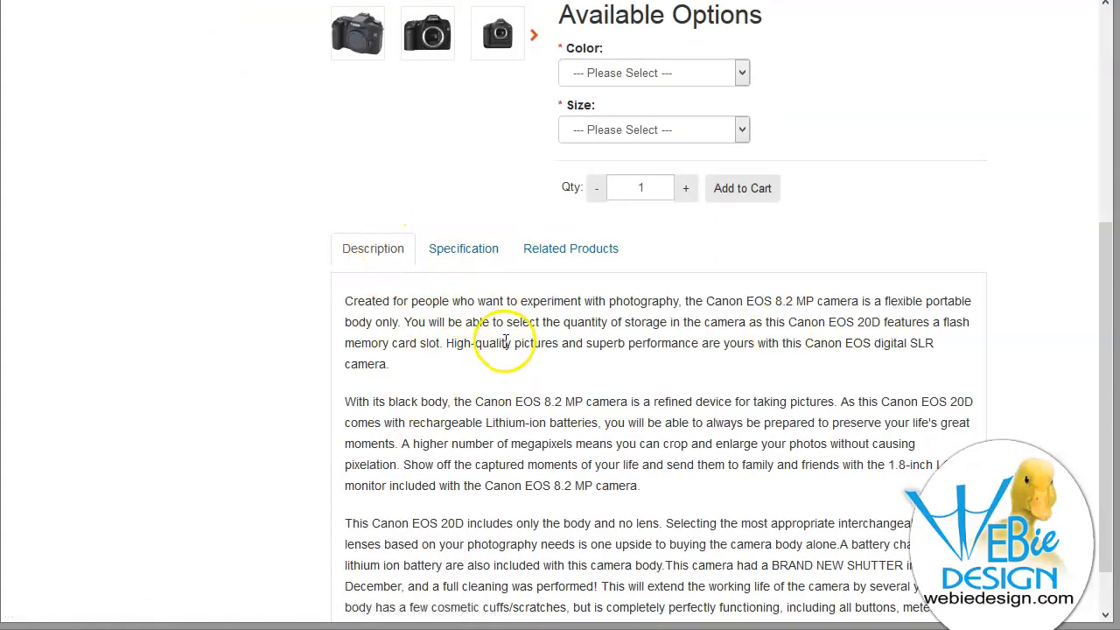
pyautogui.click(468, 249)
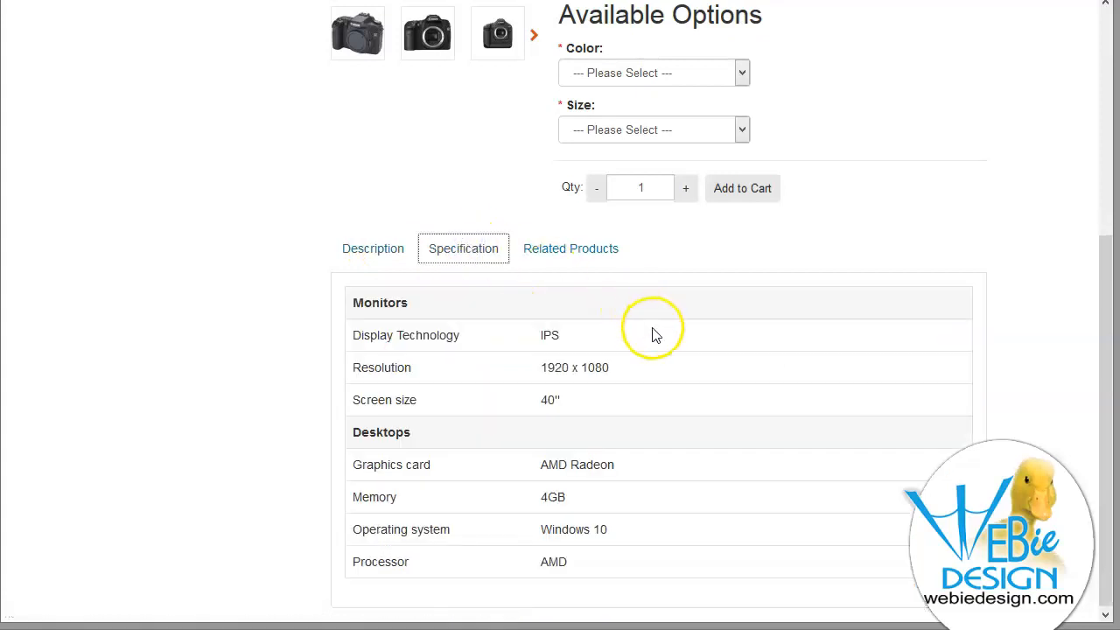
pyautogui.click(579, 250)
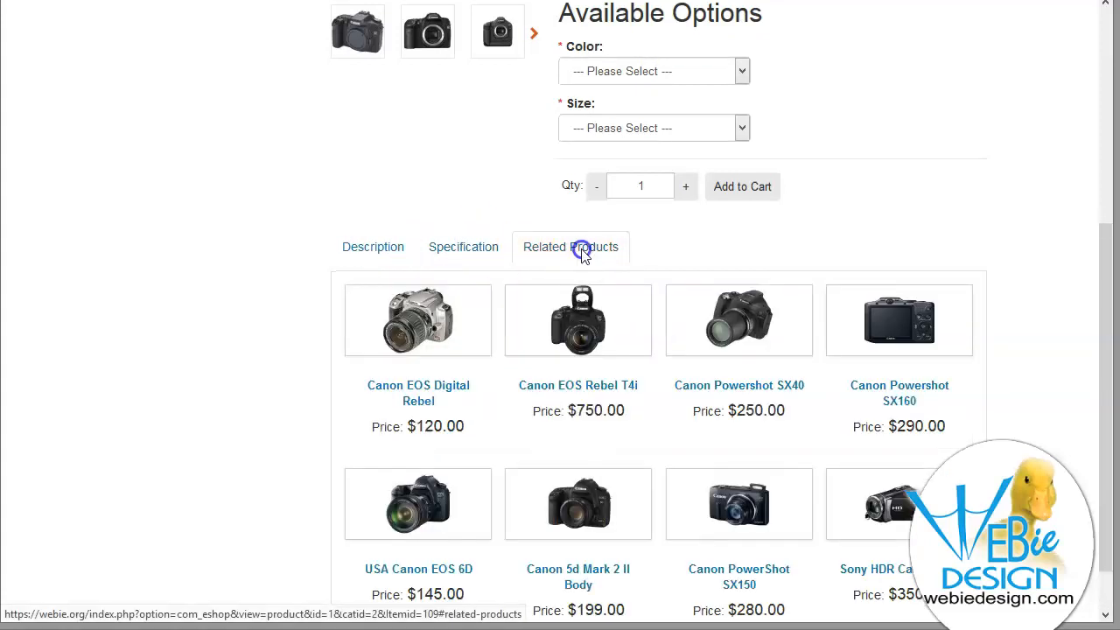
pyautogui.scroll(-1, 603, 410)
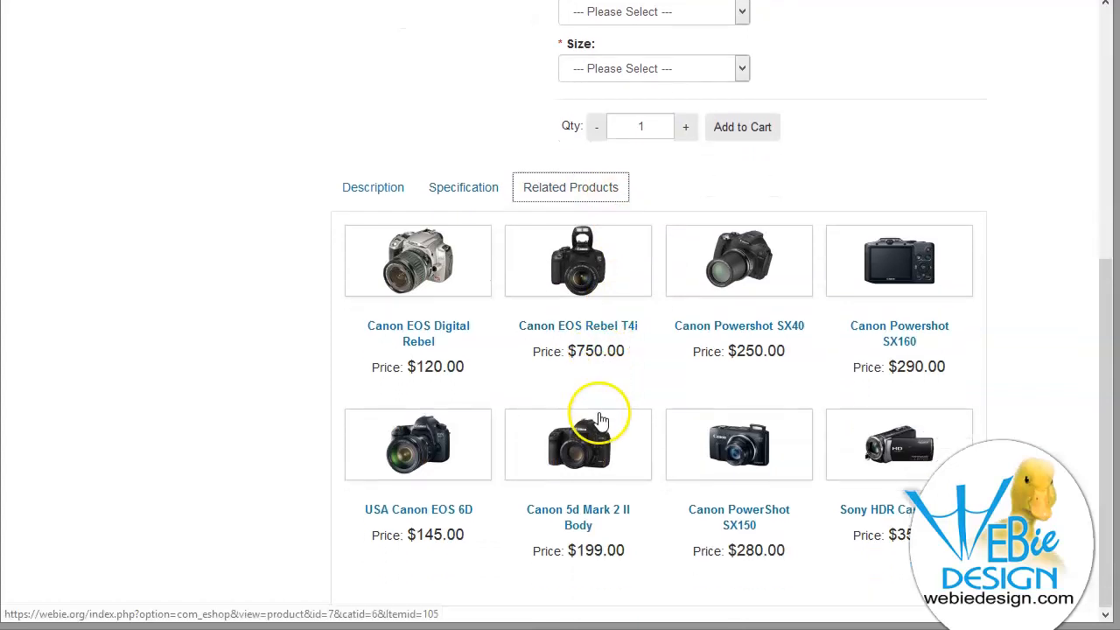
pyautogui.scroll(4, 620, 382)
# Enlarge one of the product's additional images, browse forward through the gallery, and close it
pyautogui.click(427, 327)
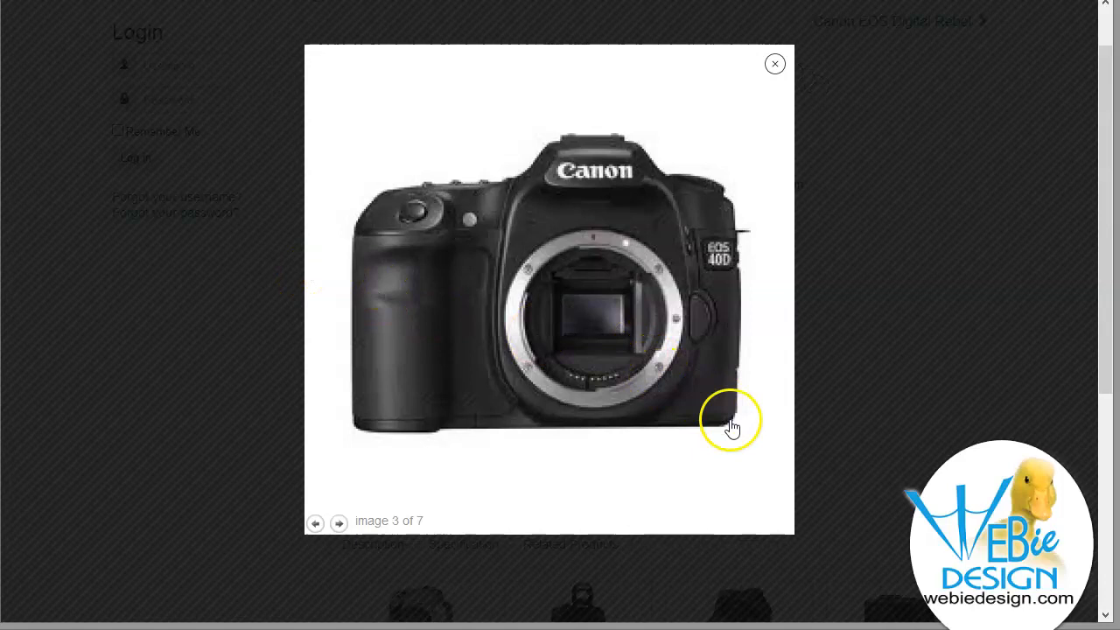
pyautogui.click(338, 523)
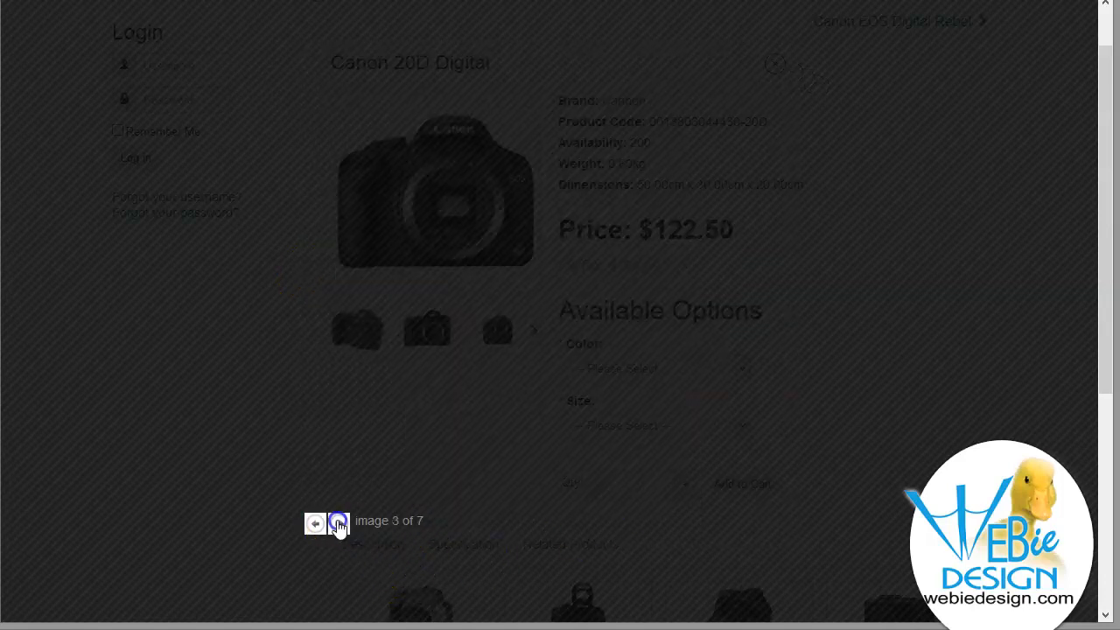
pyautogui.click(339, 523)
pyautogui.click(339, 523)
pyautogui.click(774, 65)
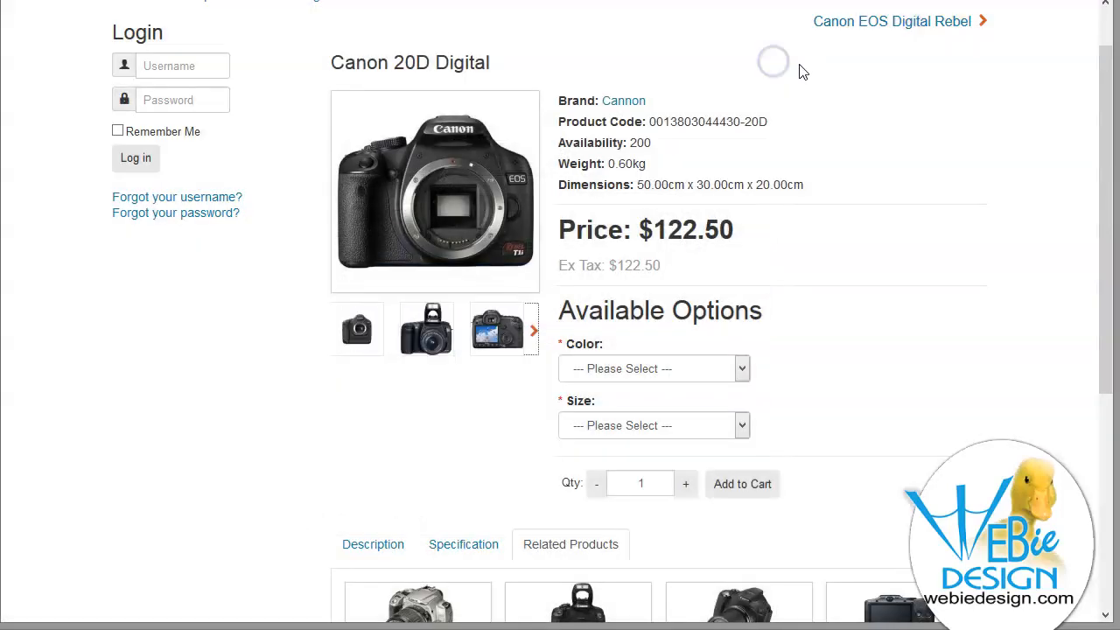